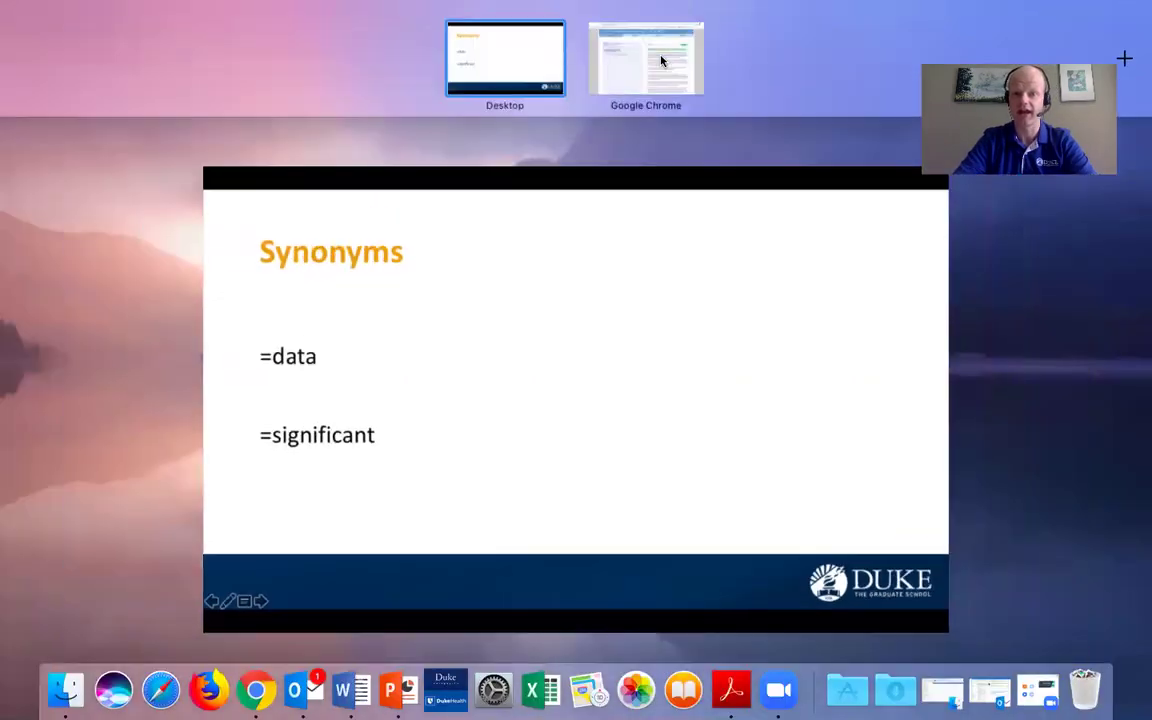
# Run a =data synonym search in COCA from the Chrome browser window.
pyautogui.click(660, 61)
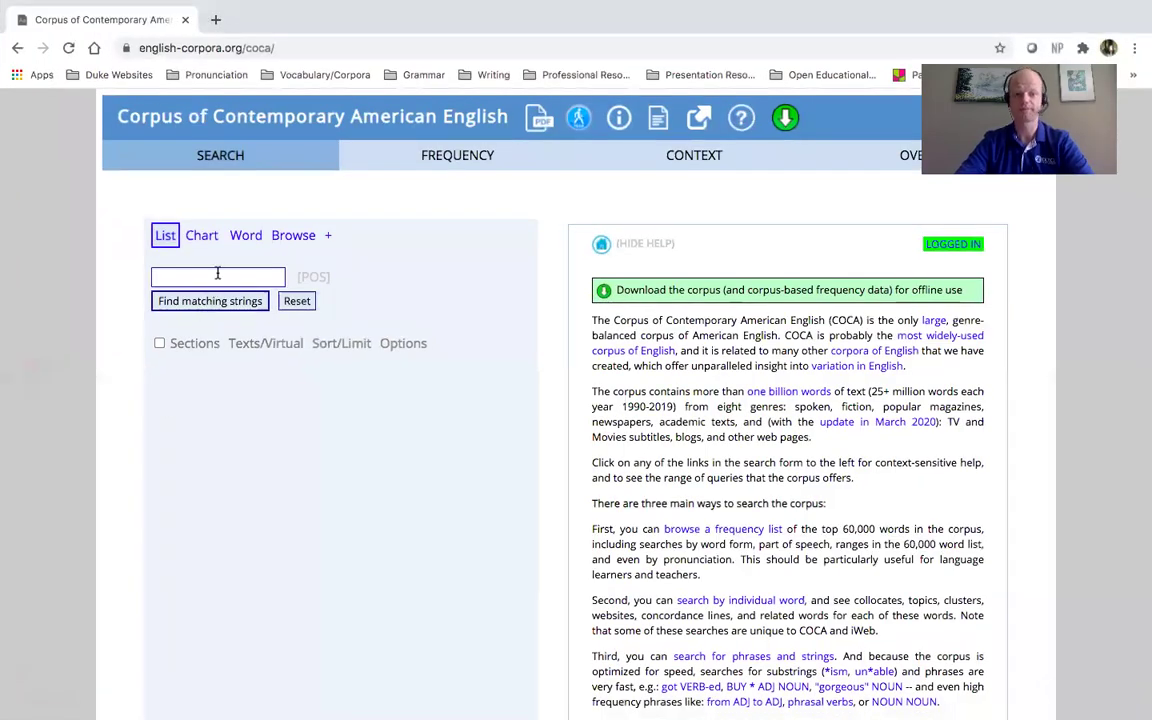
pyautogui.click(217, 274)
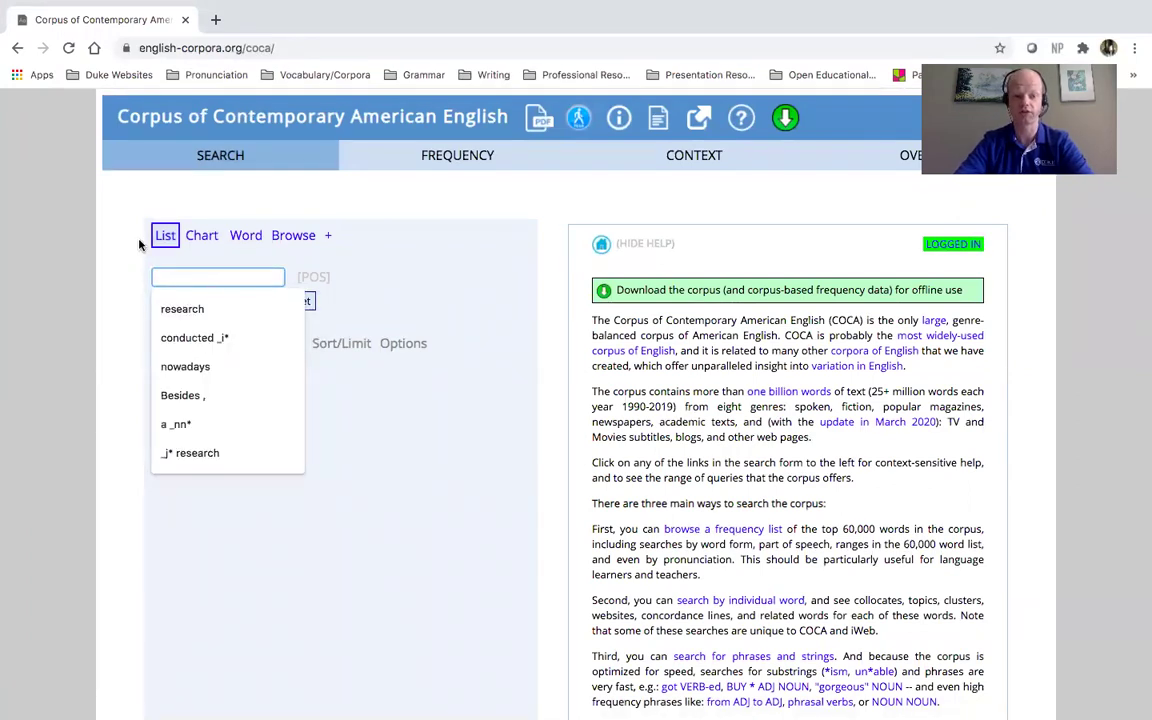
pyautogui.click(133, 256)
pyautogui.click(217, 277)
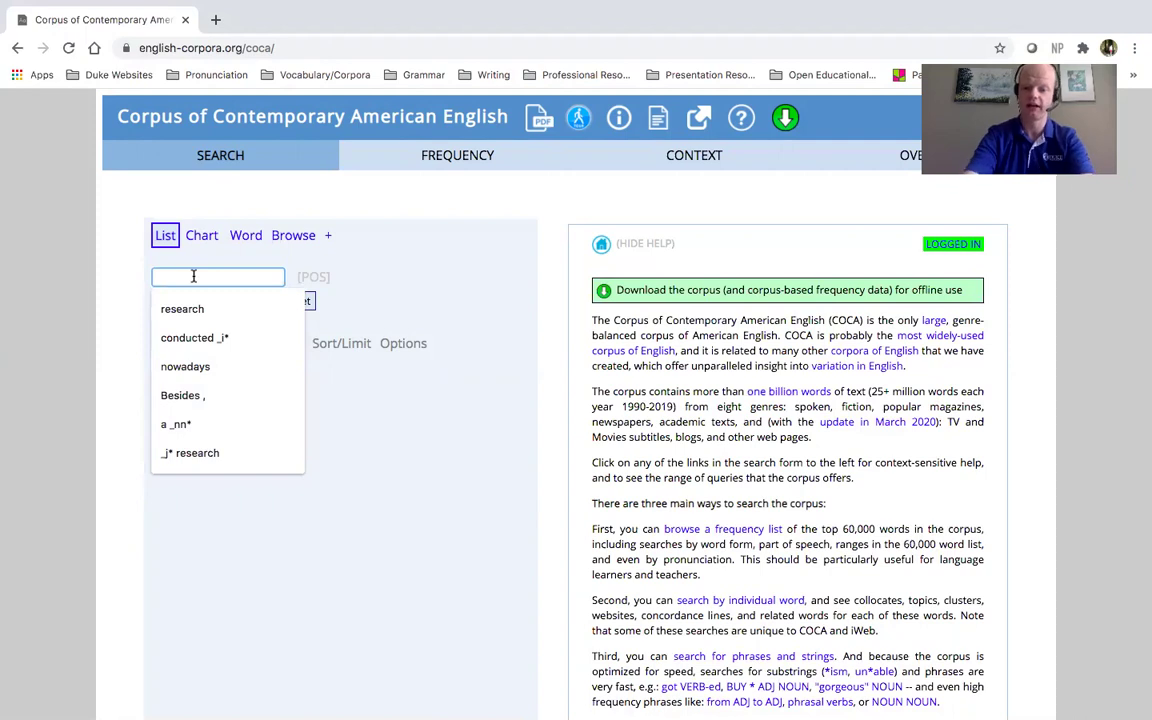
pyautogui.write('=data')
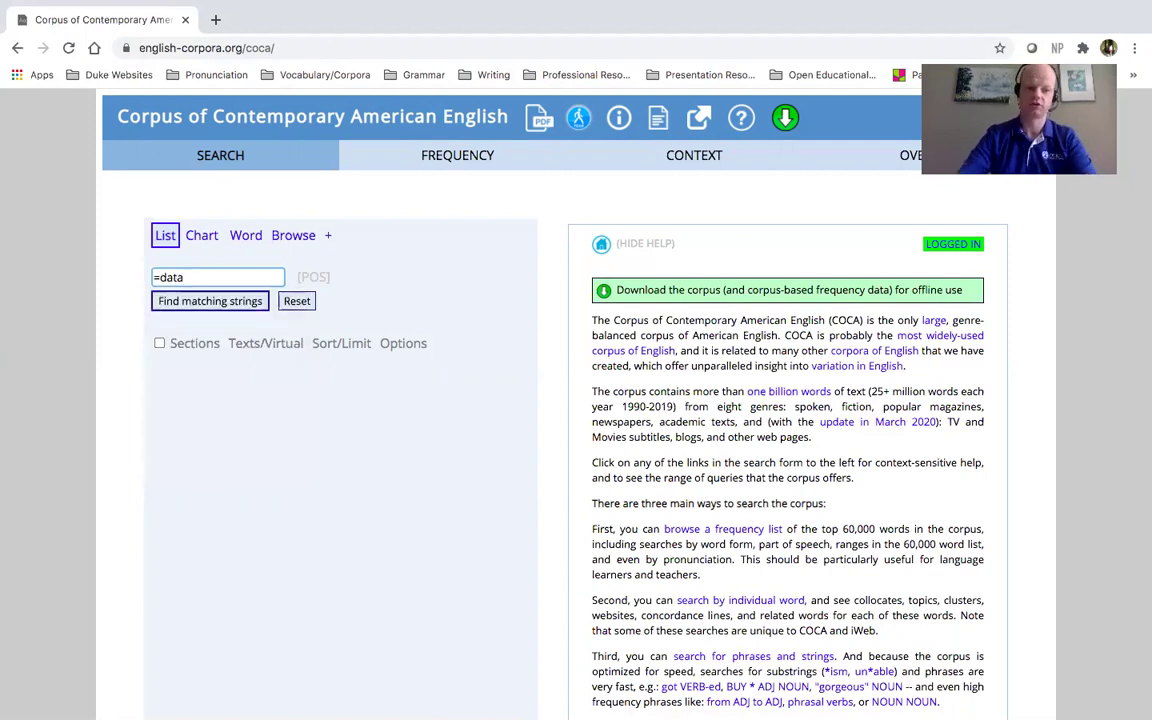
pyautogui.click(214, 302)
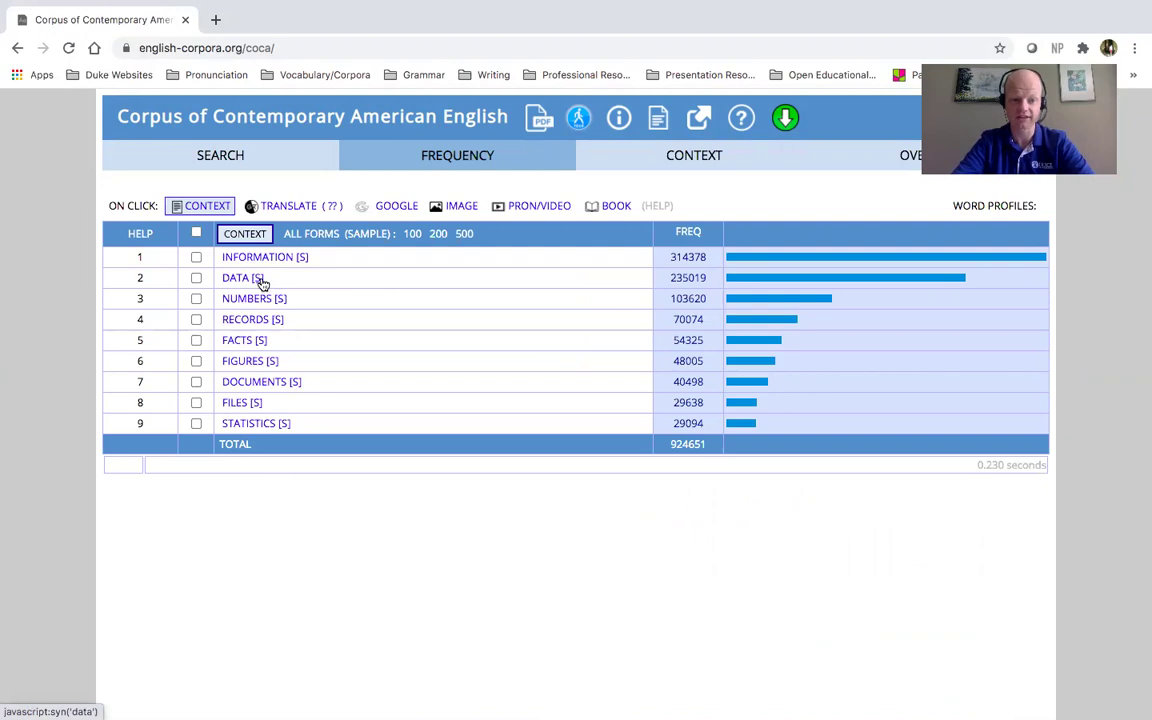
# Look up synonyms of numbers, then go back and list the synonyms of information.
pyautogui.scroll(5, 281, 308)
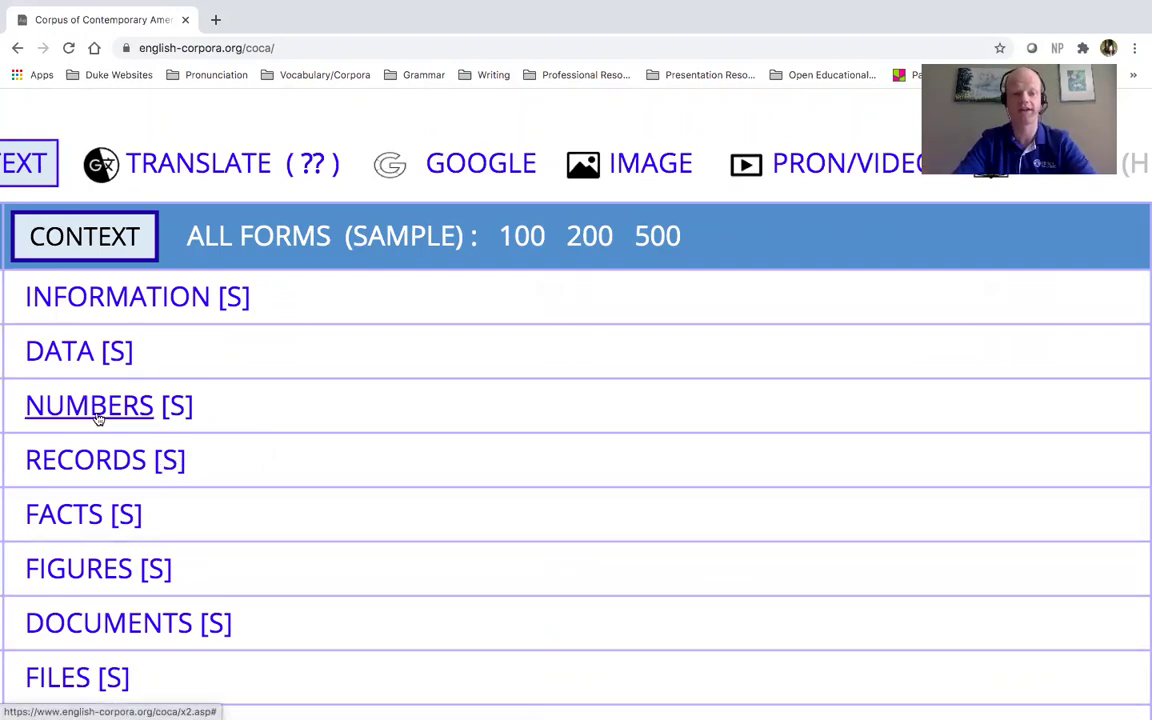
pyautogui.click(170, 407)
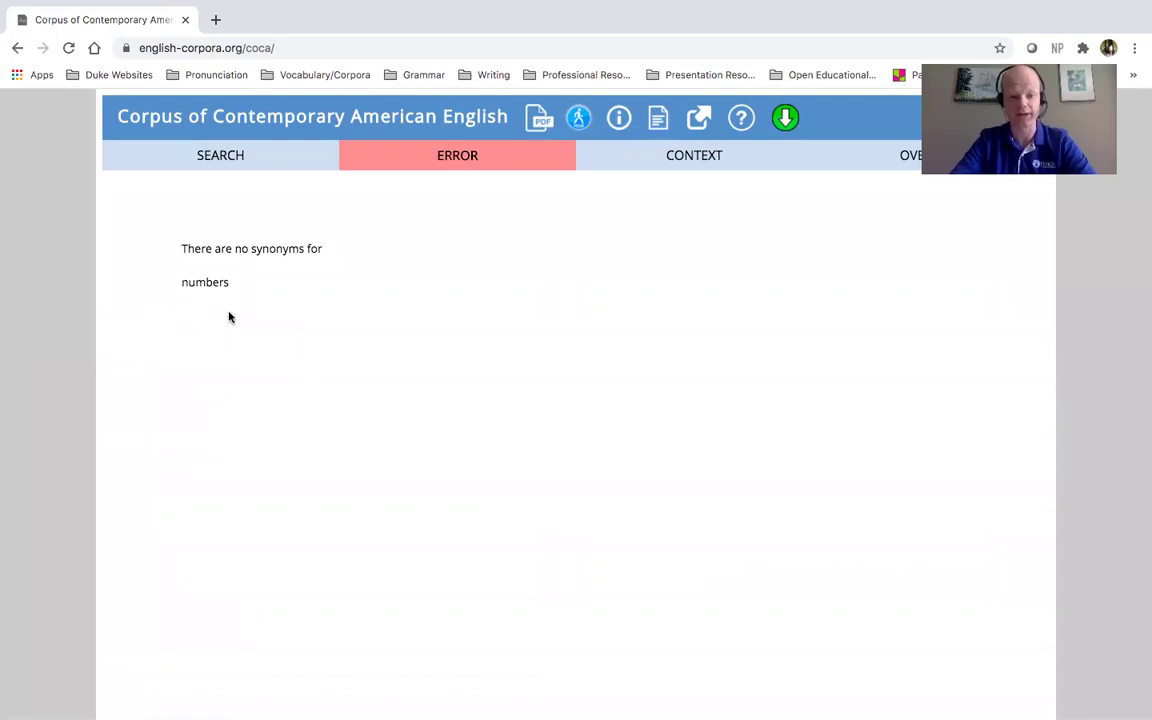
pyautogui.click(14, 48)
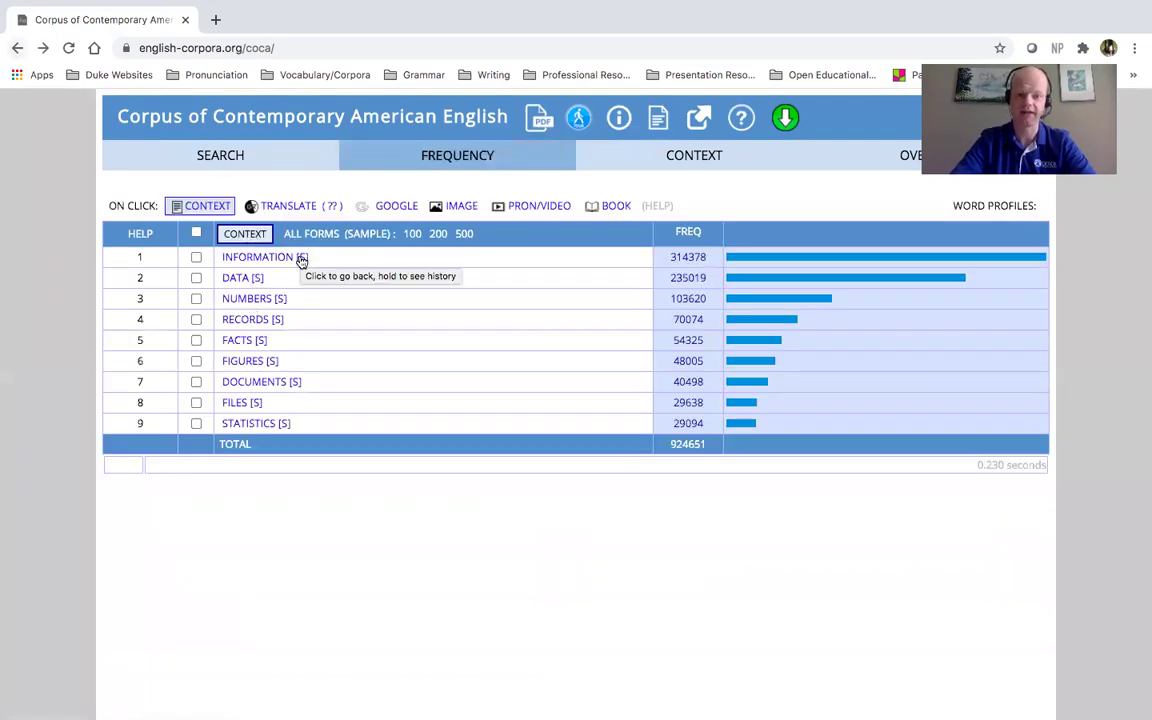
pyautogui.click(301, 258)
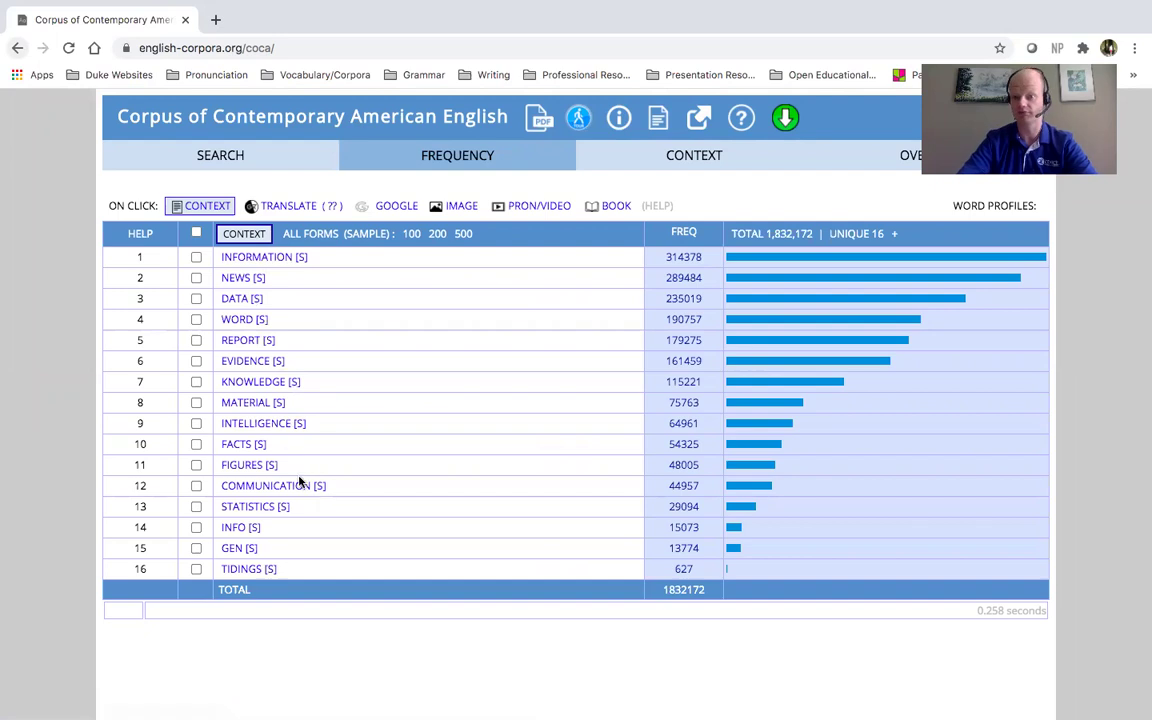
# Clear the =information query and search =significant, picked from the autocomplete suggestions.
pyautogui.click(226, 163)
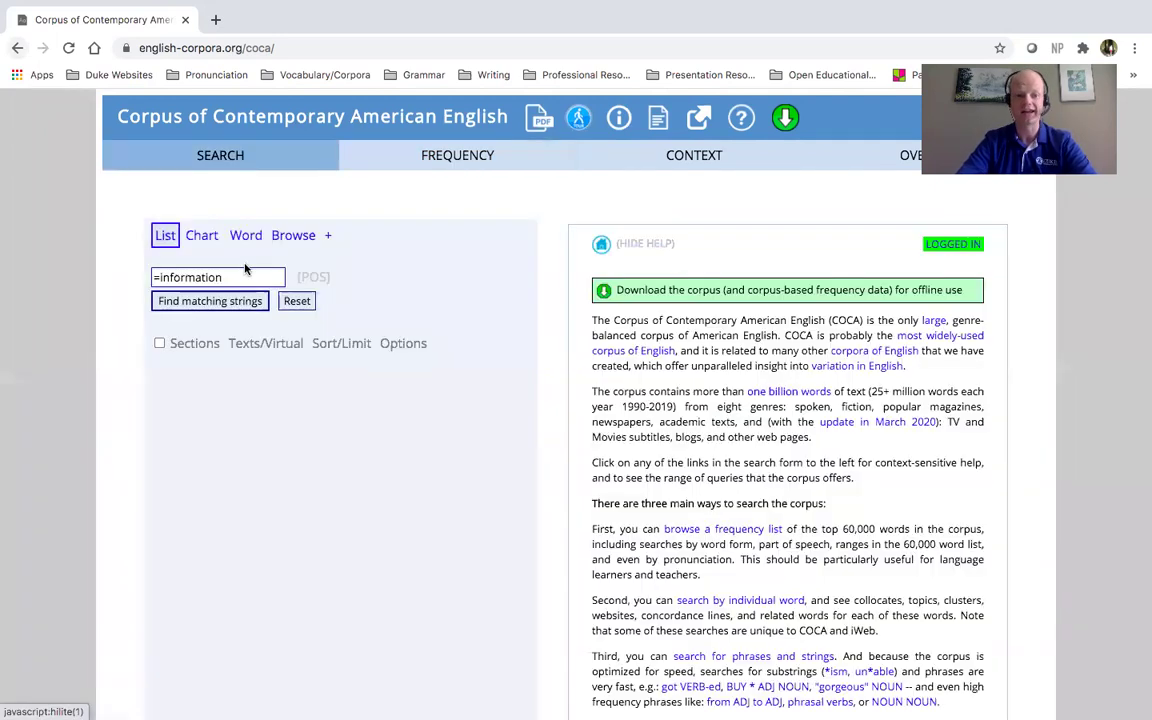
pyautogui.click(284, 301)
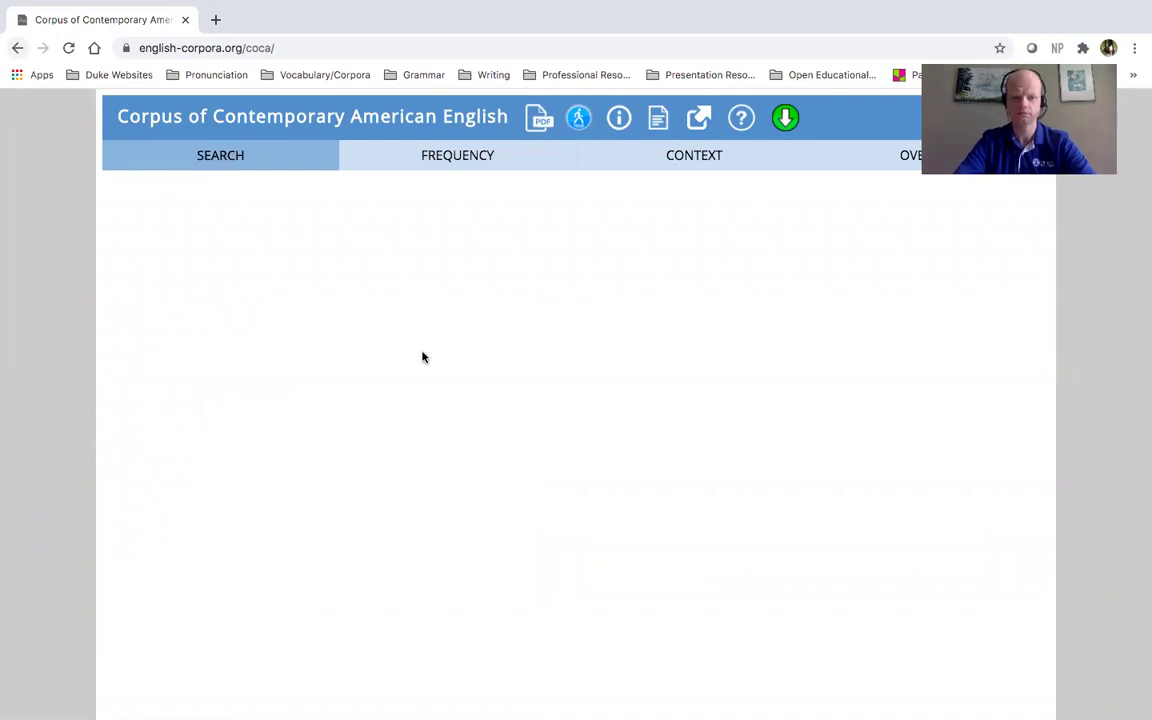
pyautogui.click(251, 270)
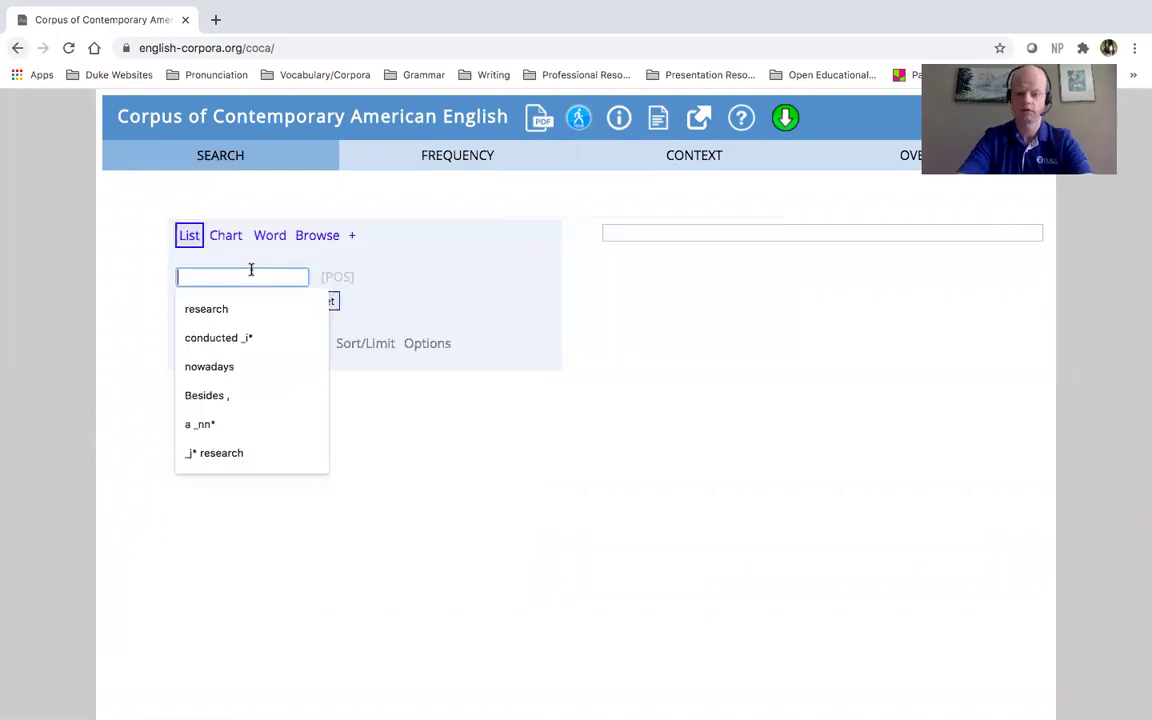
pyautogui.write('=signi')
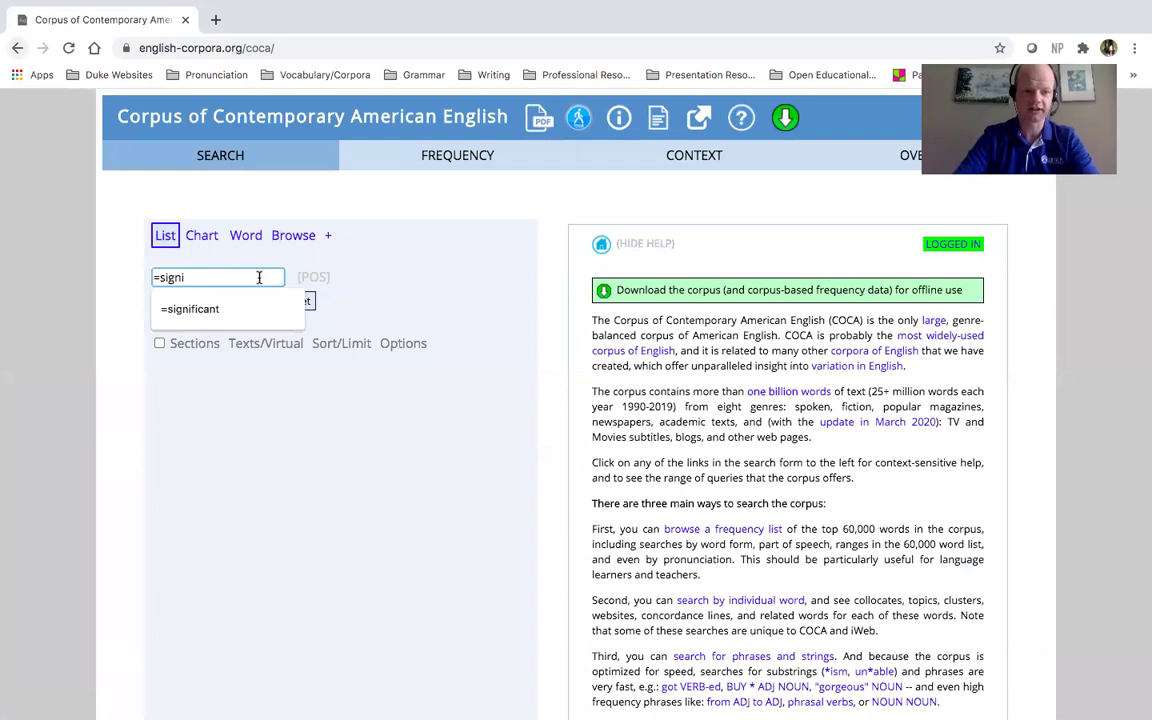
pyautogui.press('Down')
pyautogui.press('Return')
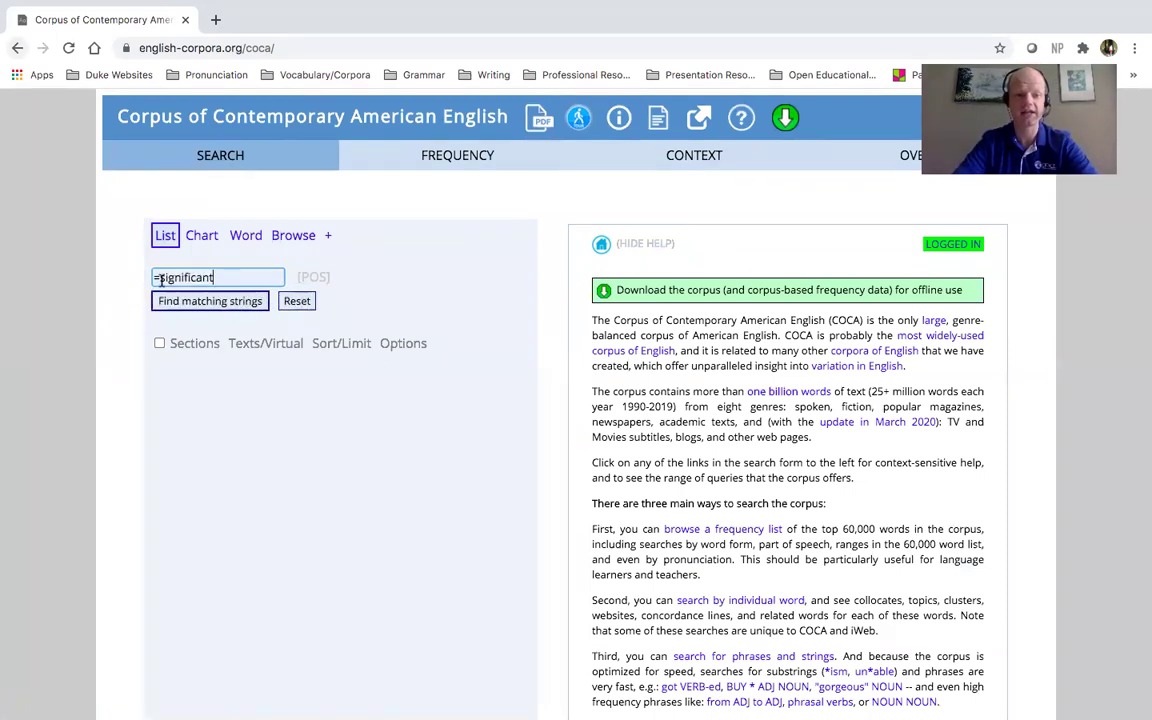
pyautogui.click(214, 302)
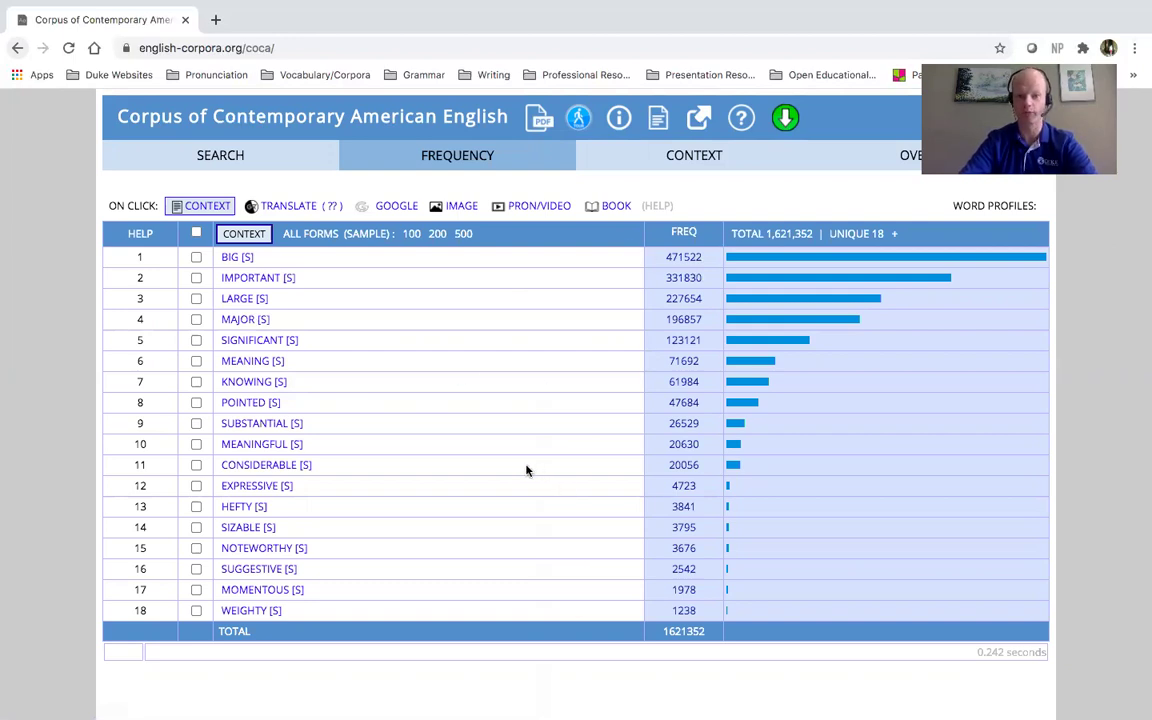
# Return to the search form and reset the =significant query.
pyautogui.click(214, 158)
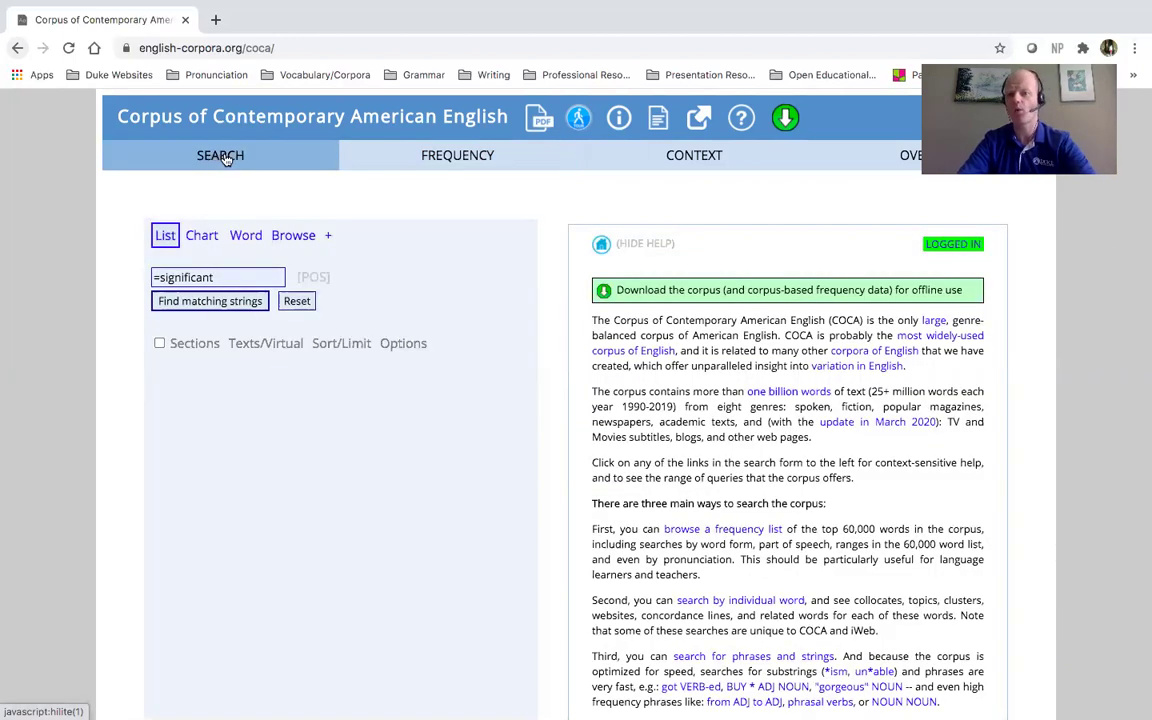
pyautogui.click(297, 301)
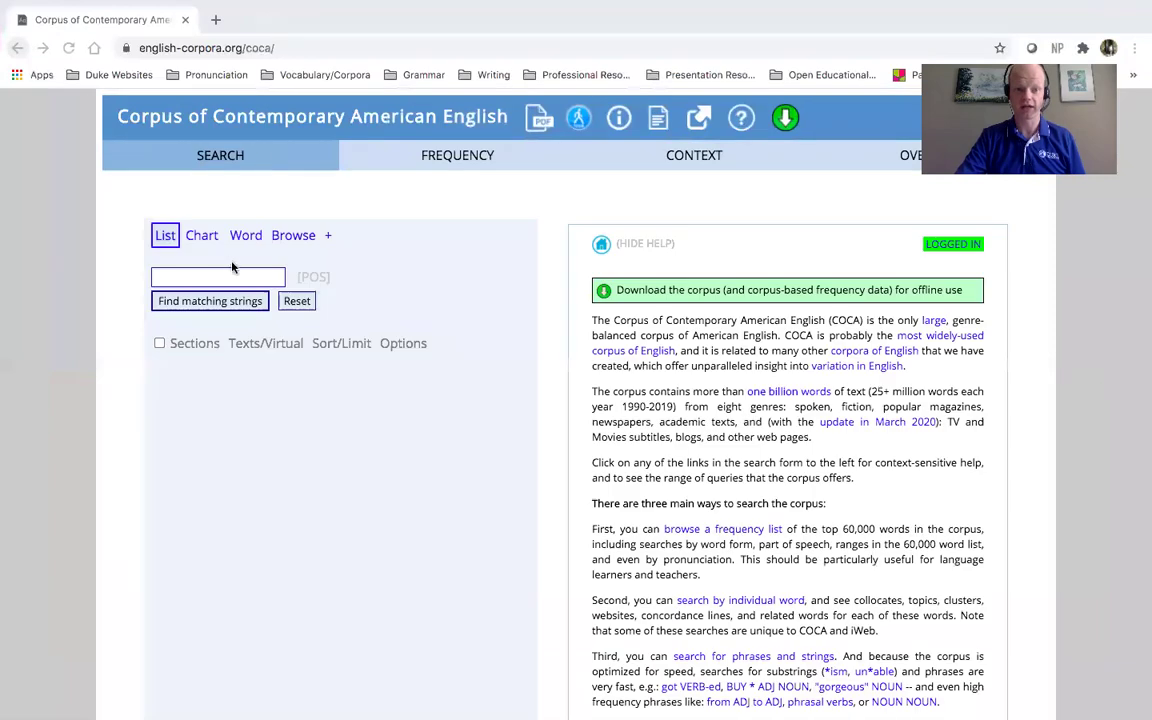
# List all word forms of EXAMINE with their frequencies.
pyautogui.click(224, 276)
pyautogui.write('EXAMINE')
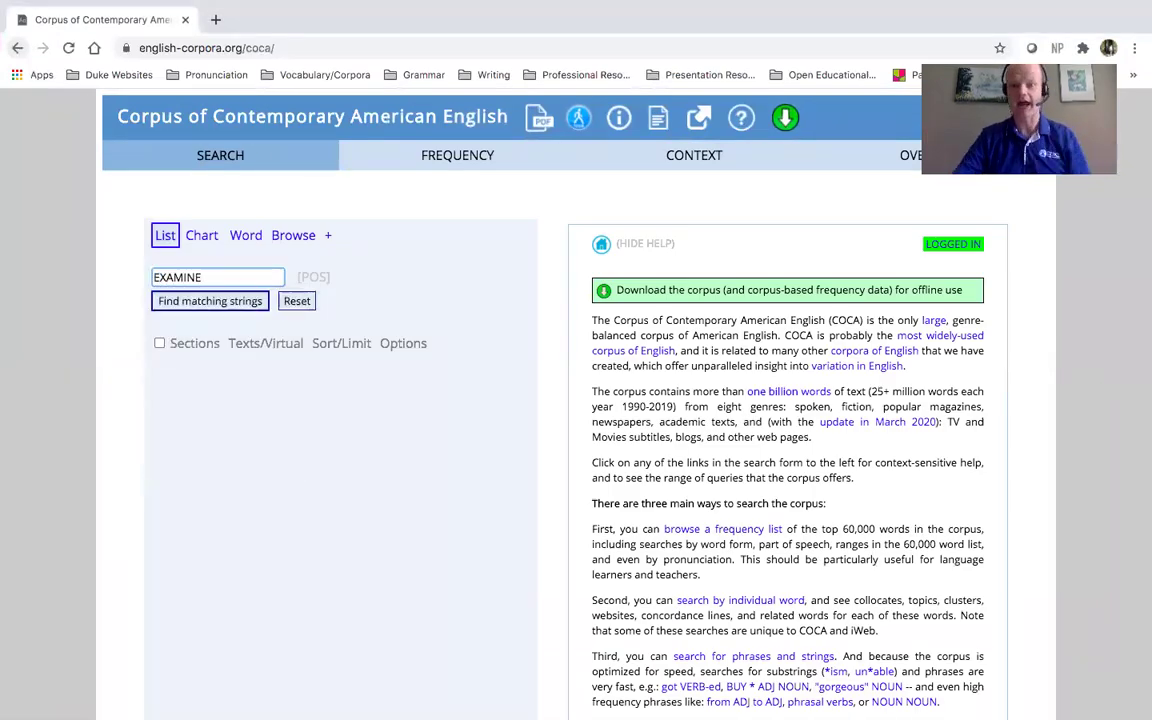
pyautogui.click(216, 303)
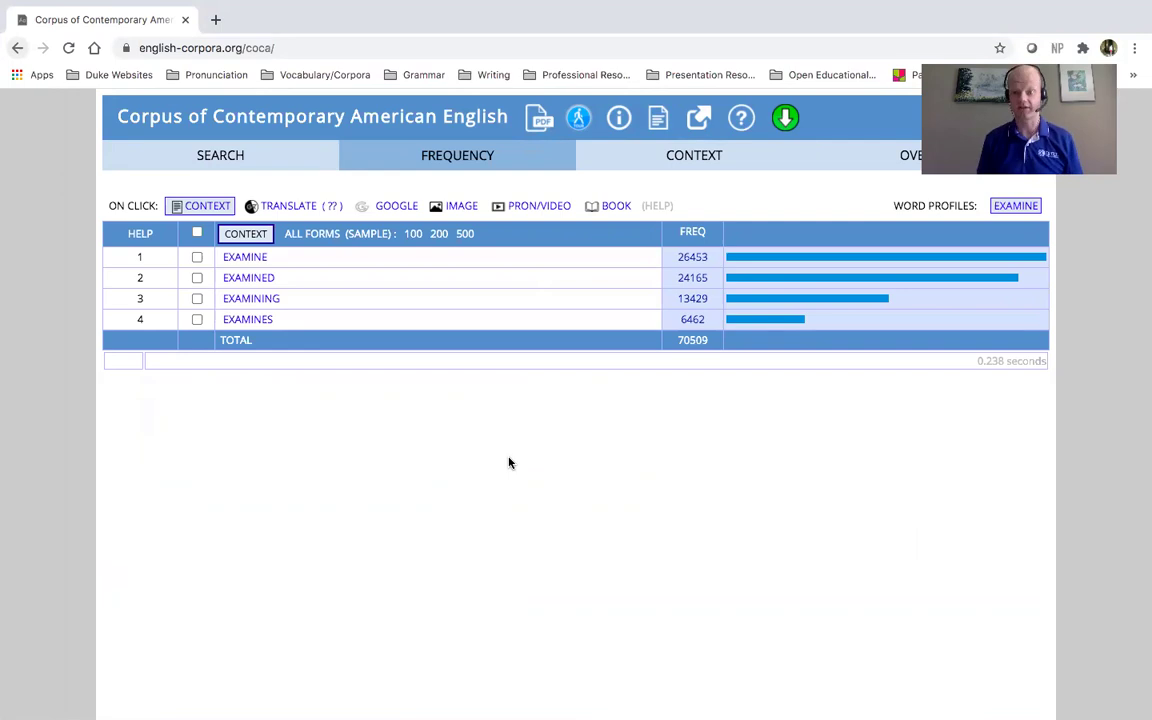
# Clear the EXAMINE query and list all word forms of CHOOSE with frequencies.
pyautogui.click(240, 163)
pyautogui.click(296, 298)
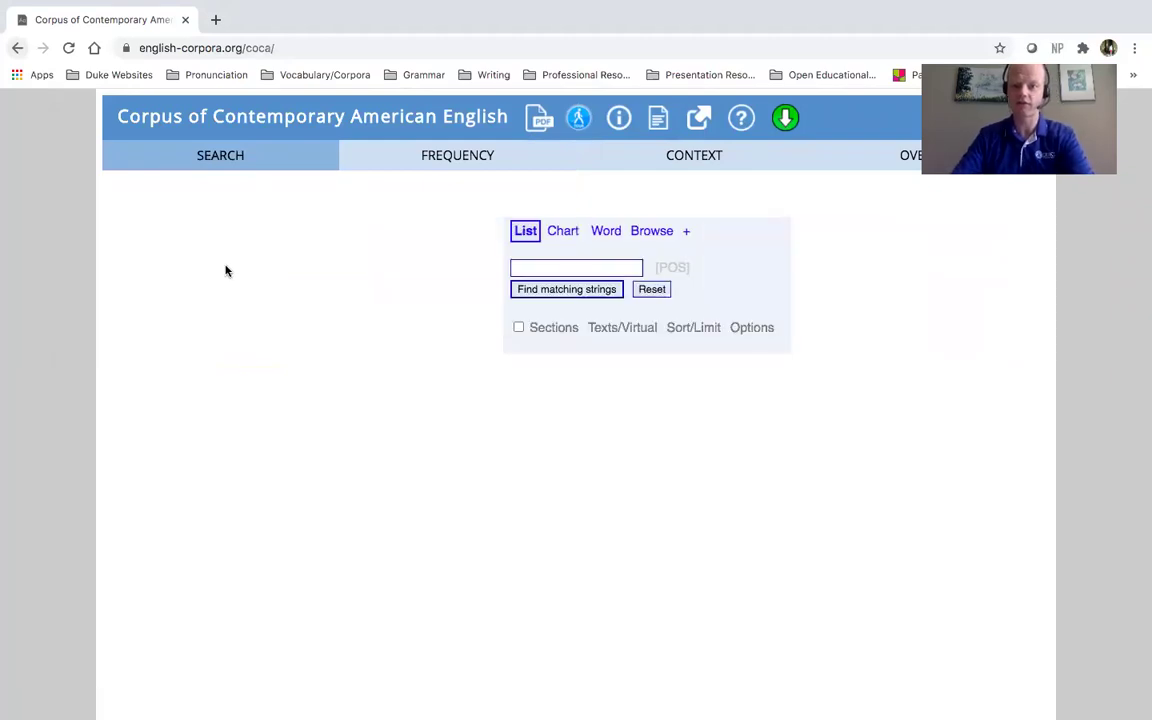
pyautogui.click(262, 274)
pyautogui.write('CHOOS')
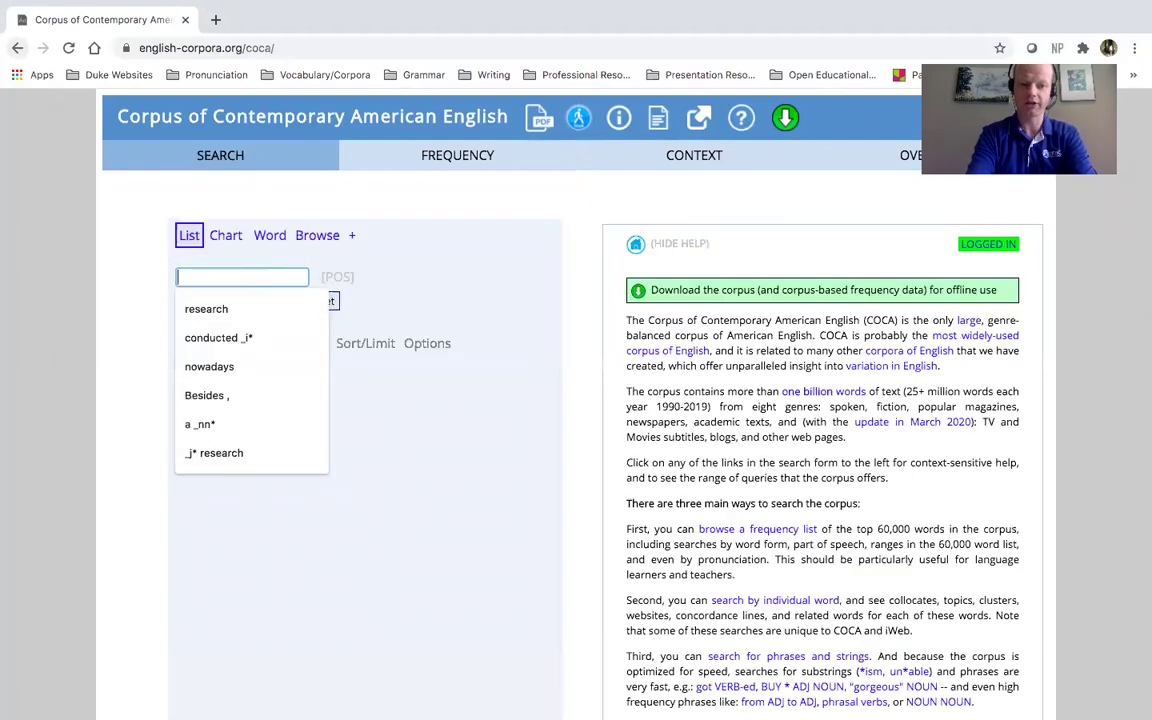
pyautogui.write('E')
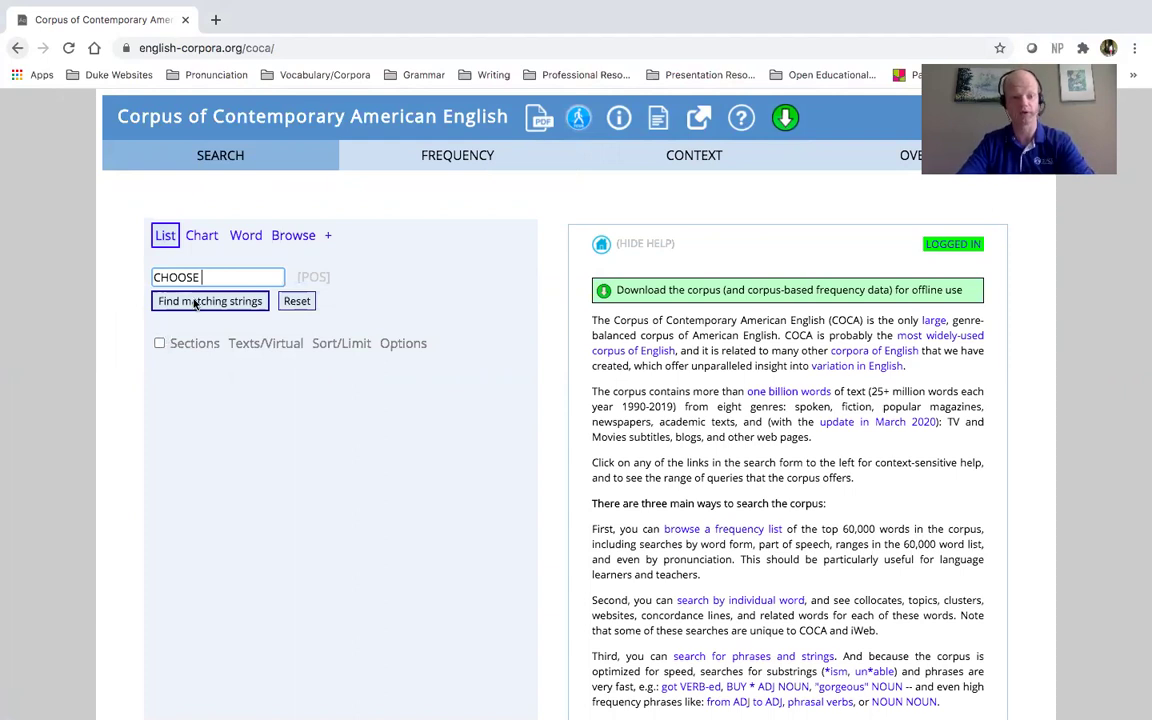
pyautogui.click(195, 302)
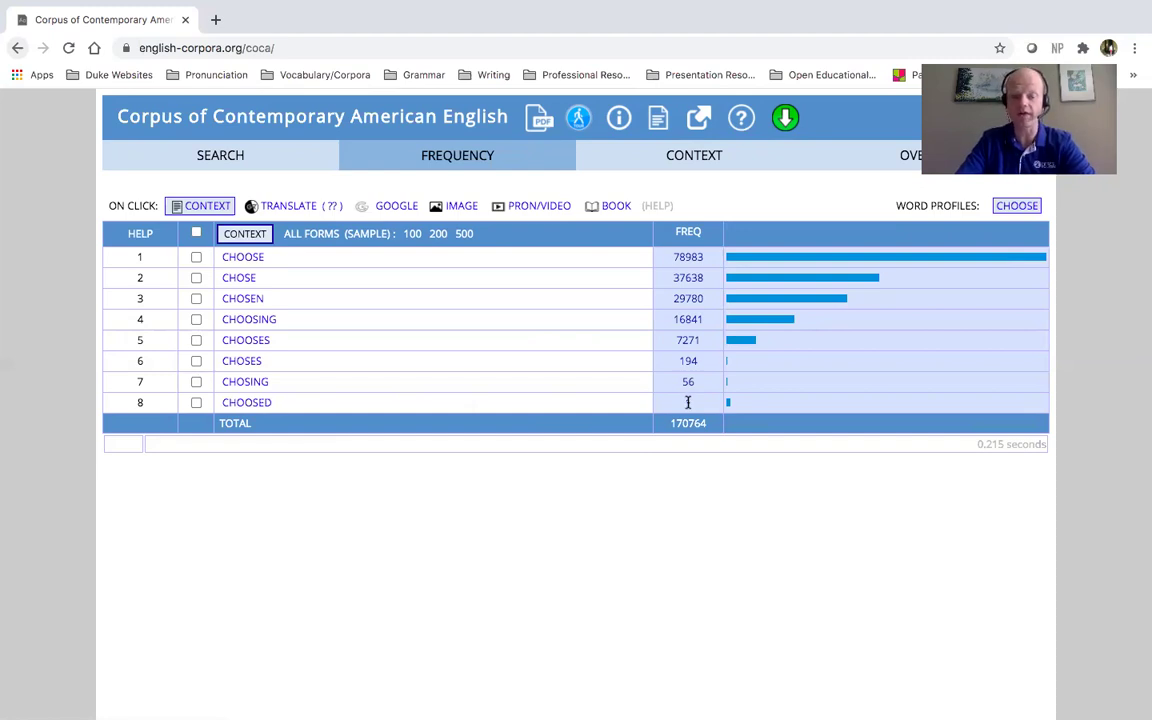
# View the choosed example sentence, redisplay the CHOOSE frequencies, and return to the form.
pyautogui.click(262, 404)
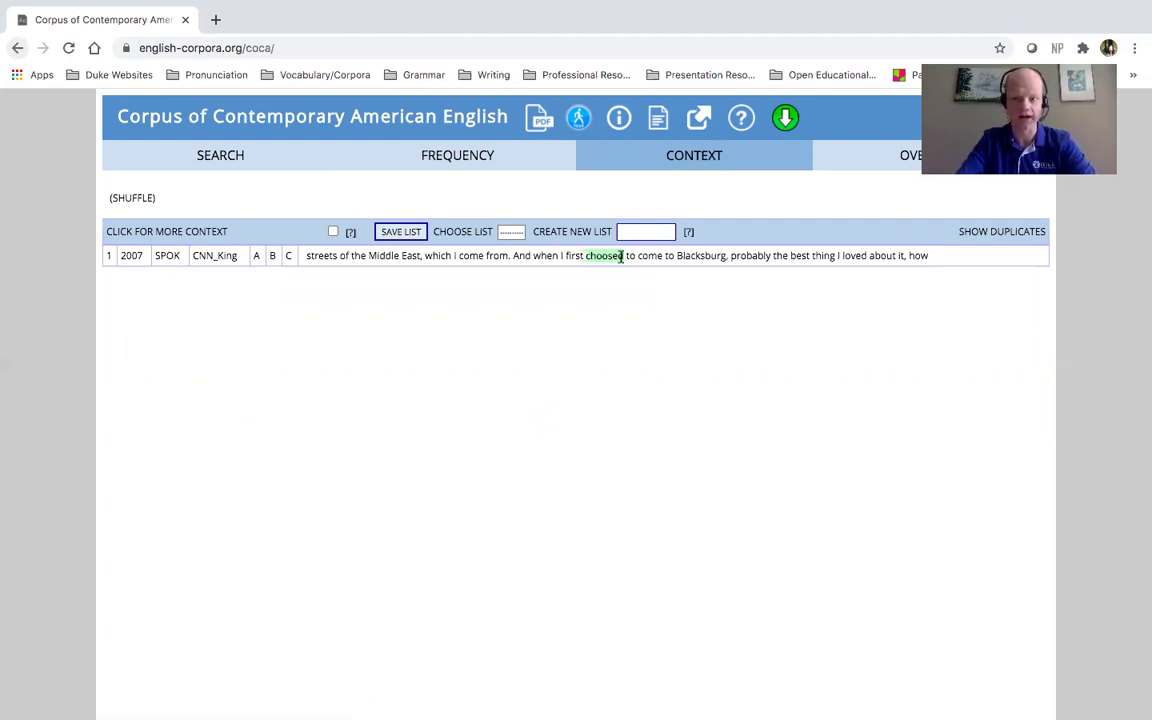
pyautogui.click(212, 150)
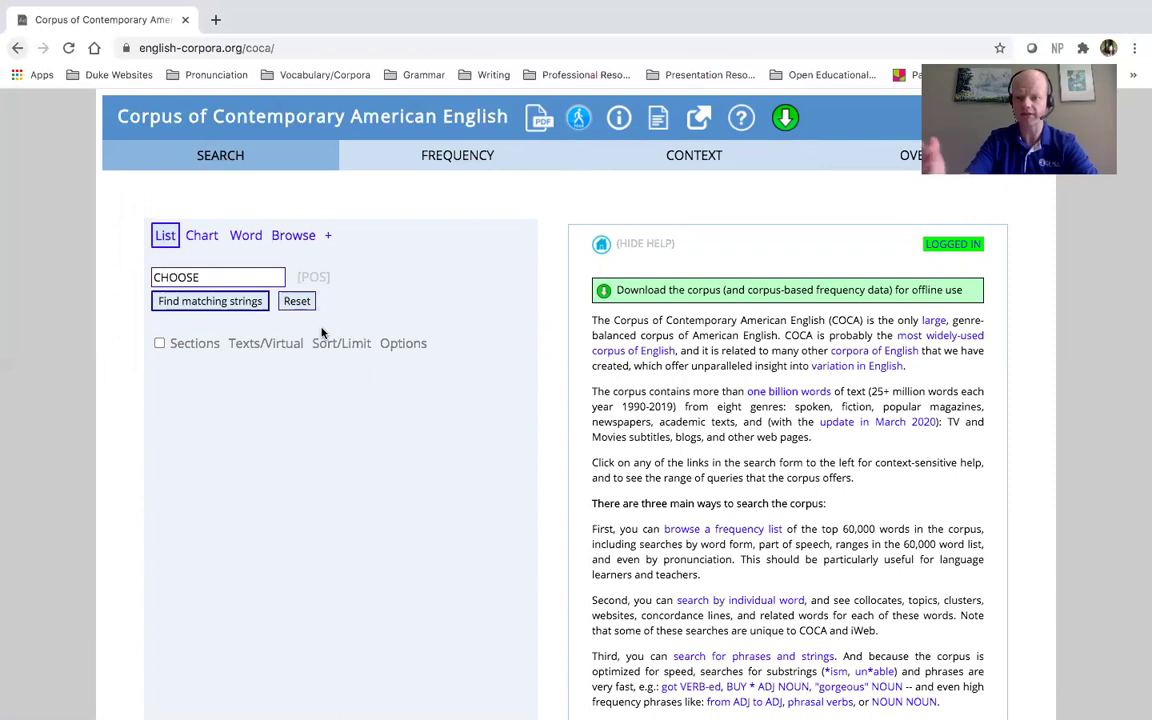
pyautogui.click(240, 300)
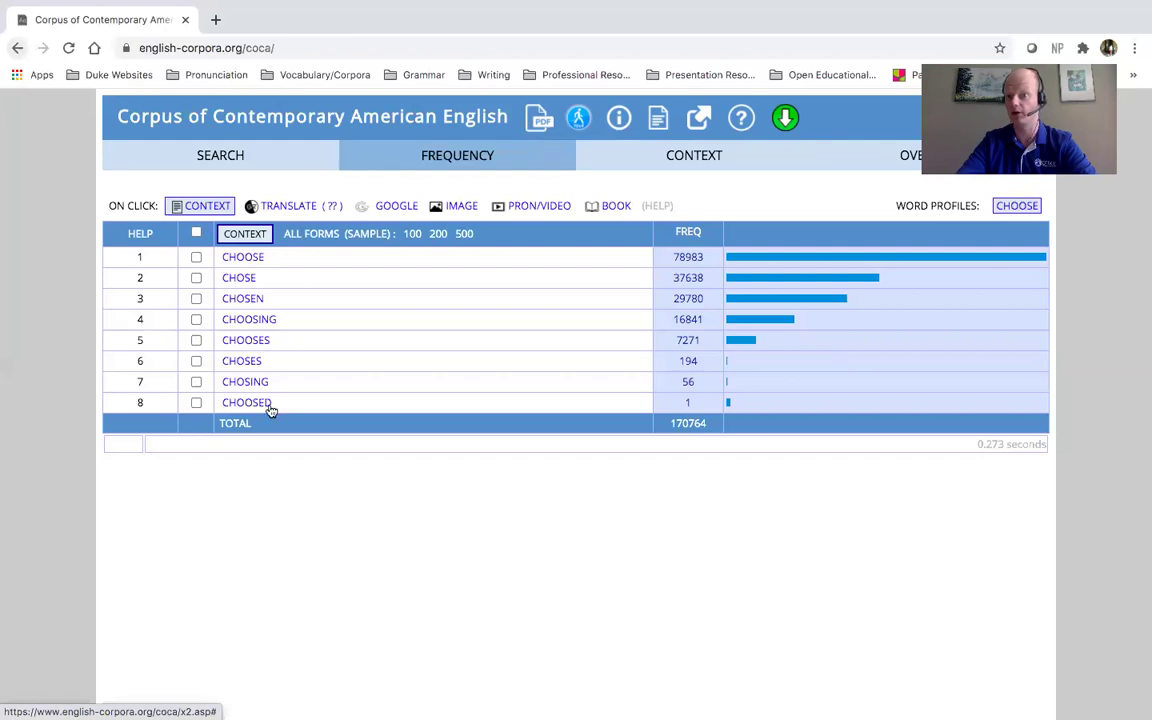
pyautogui.click(240, 157)
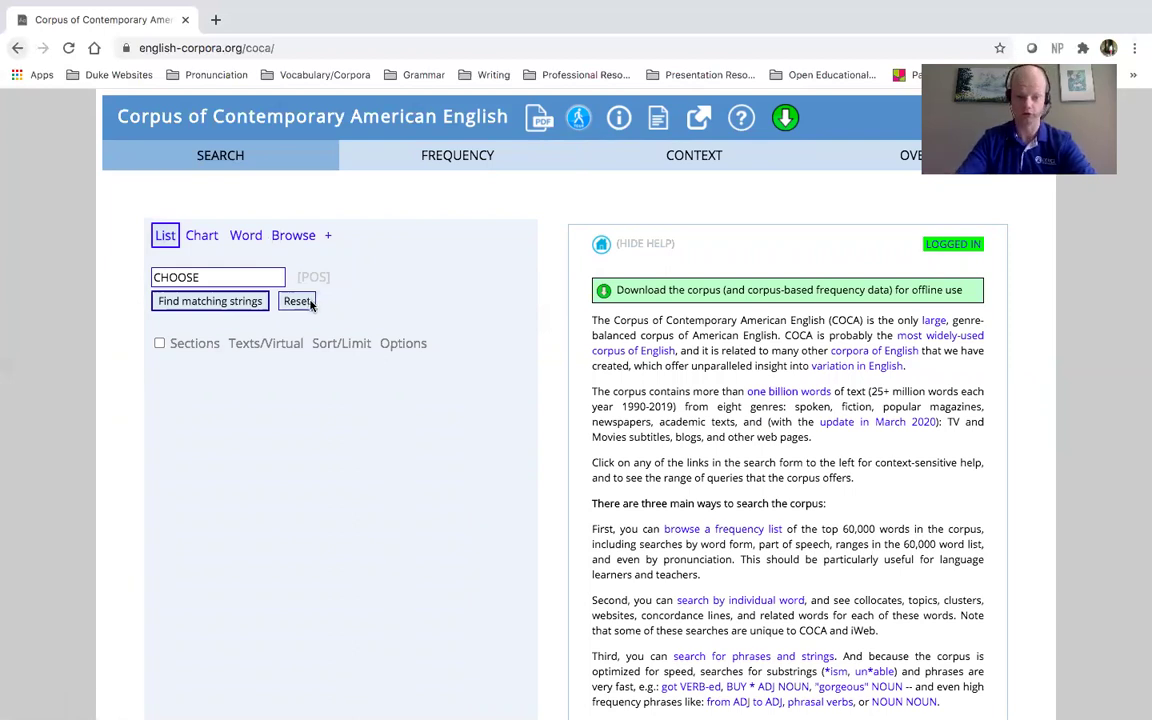
# Clear the CHOOSE query and search for the phrase pattern 'at the * of'.
pyautogui.click(298, 301)
pyautogui.hotkey('ctrl', 'Up')
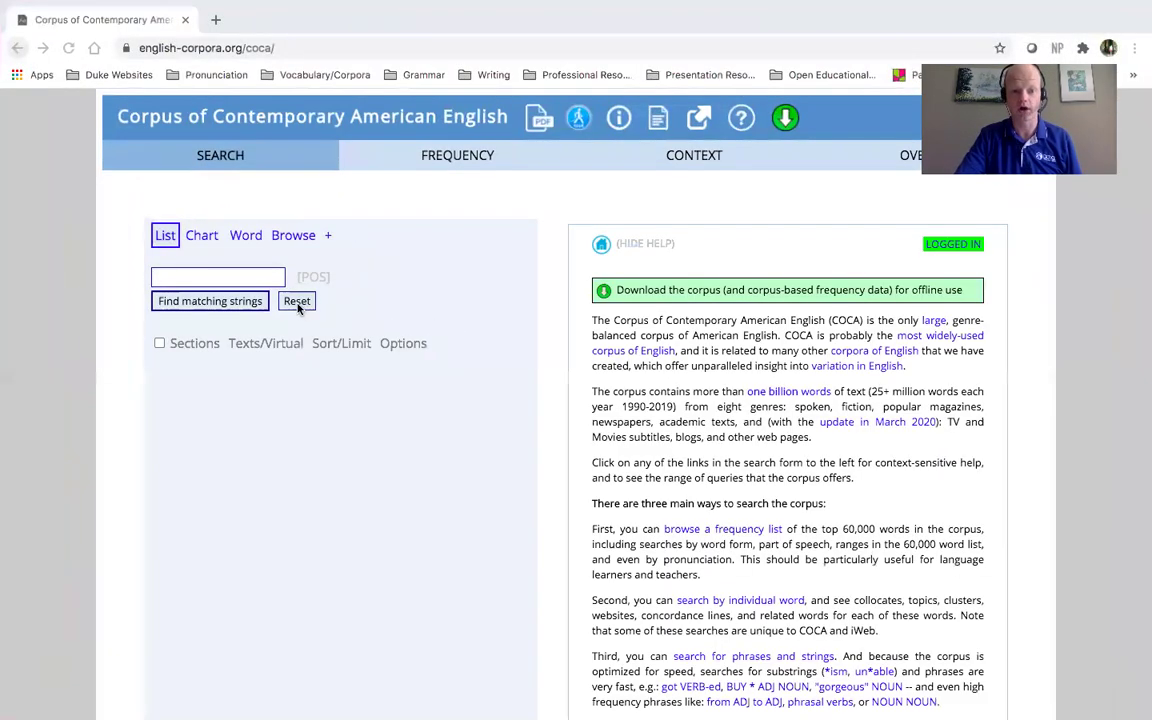
pyautogui.click(297, 303)
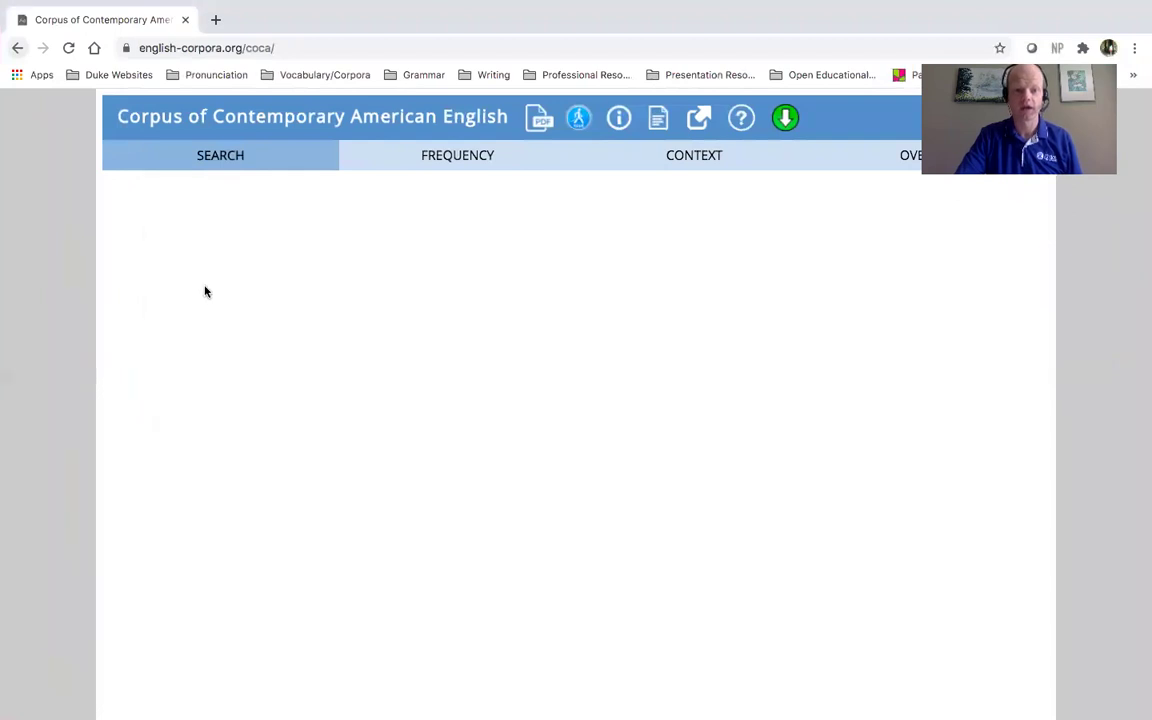
pyautogui.click(282, 274)
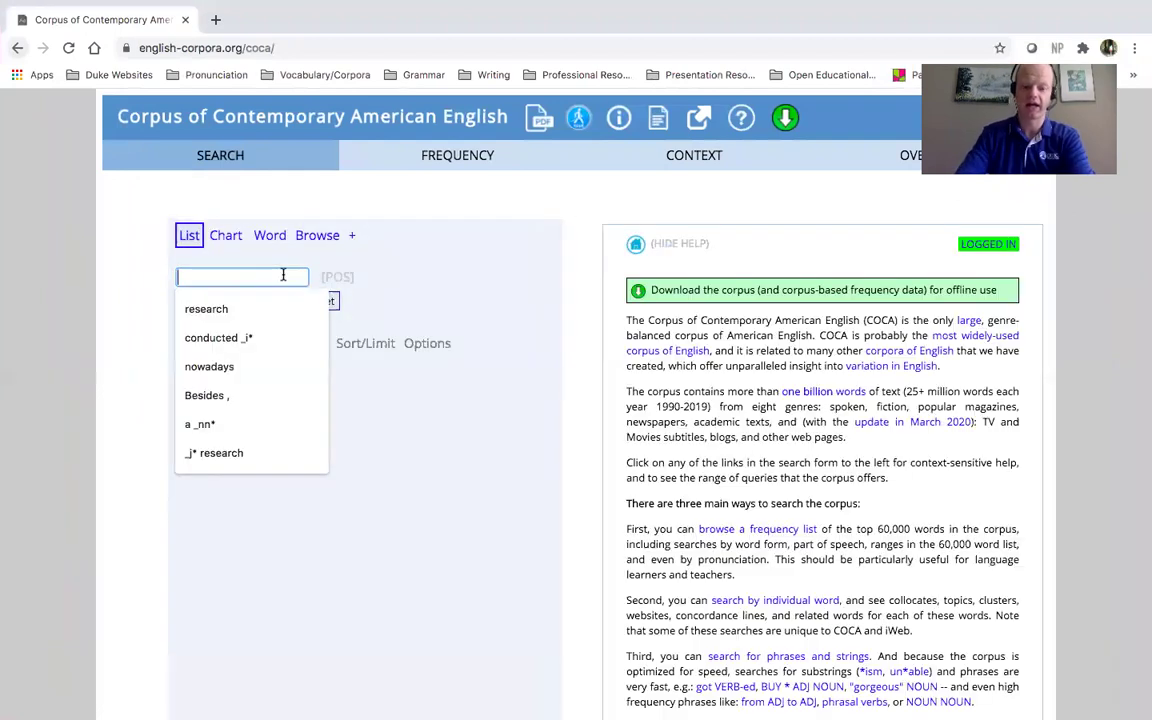
pyautogui.write('at the *')
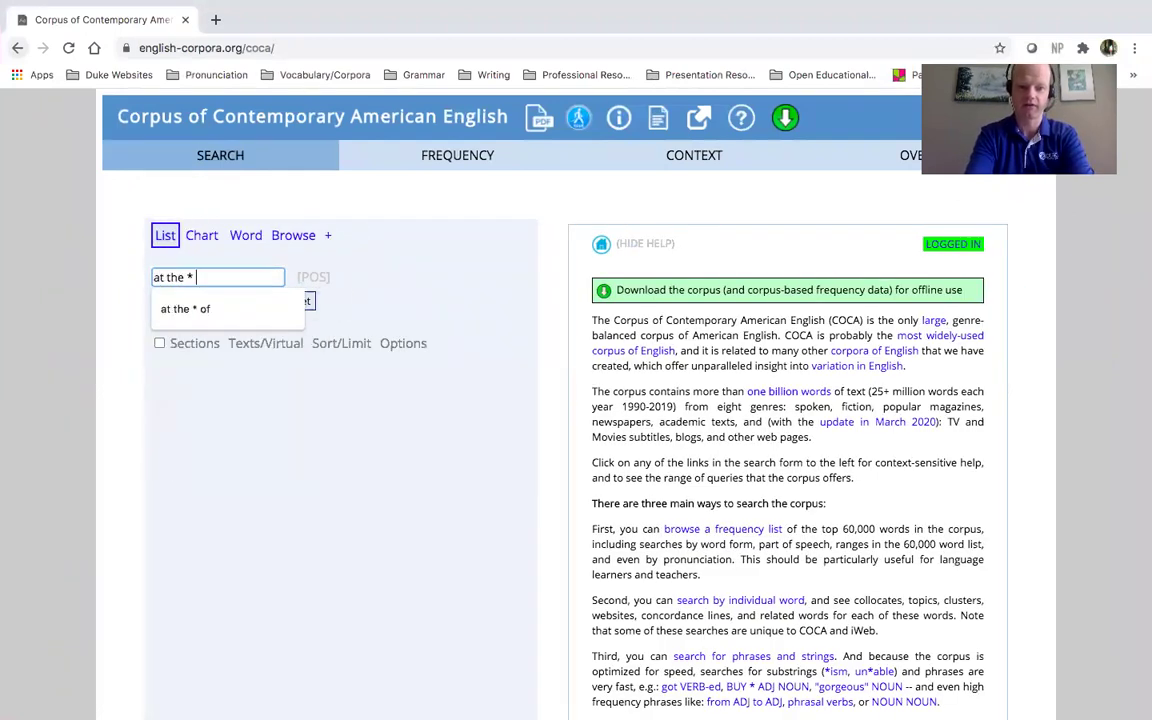
pyautogui.write(' of')
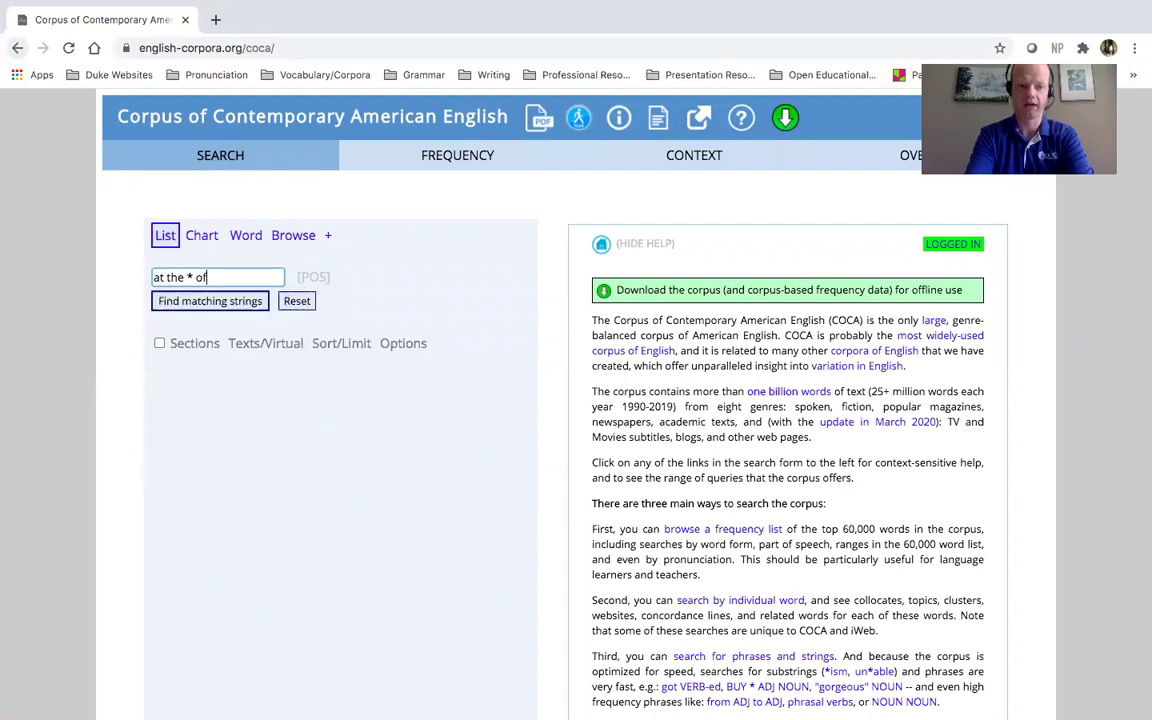
pyautogui.click(254, 310)
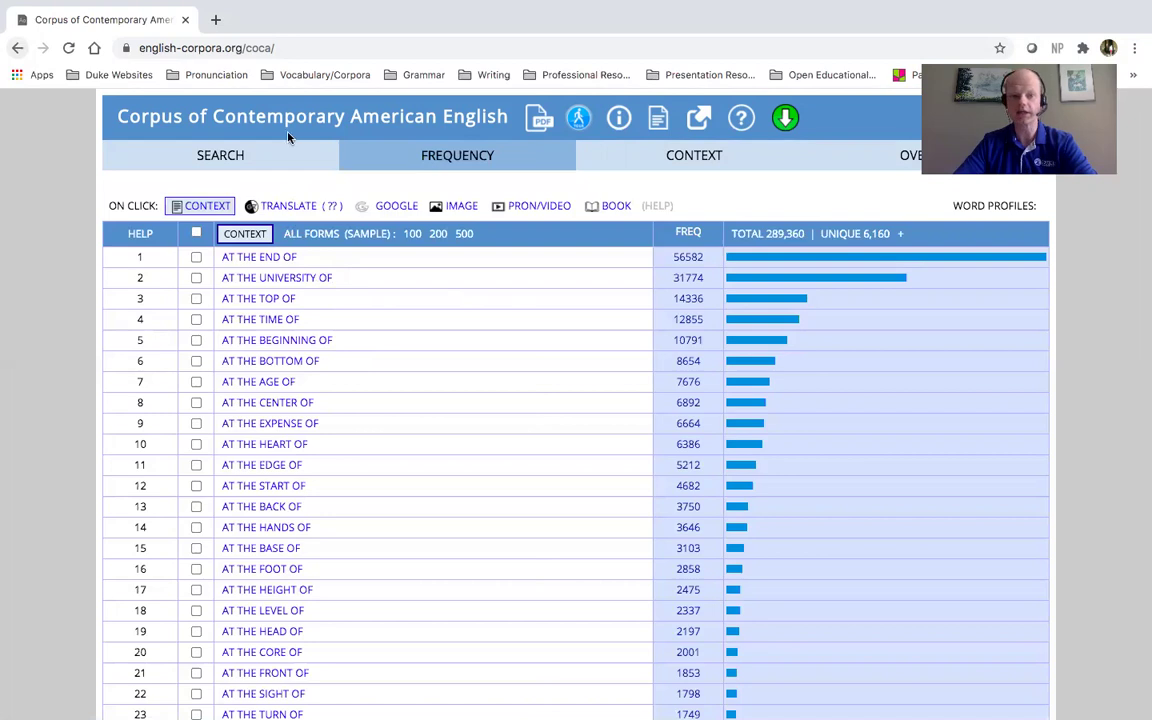
# Reset the form and run the wildcard search econom* for words beginning with econom.
pyautogui.click(225, 157)
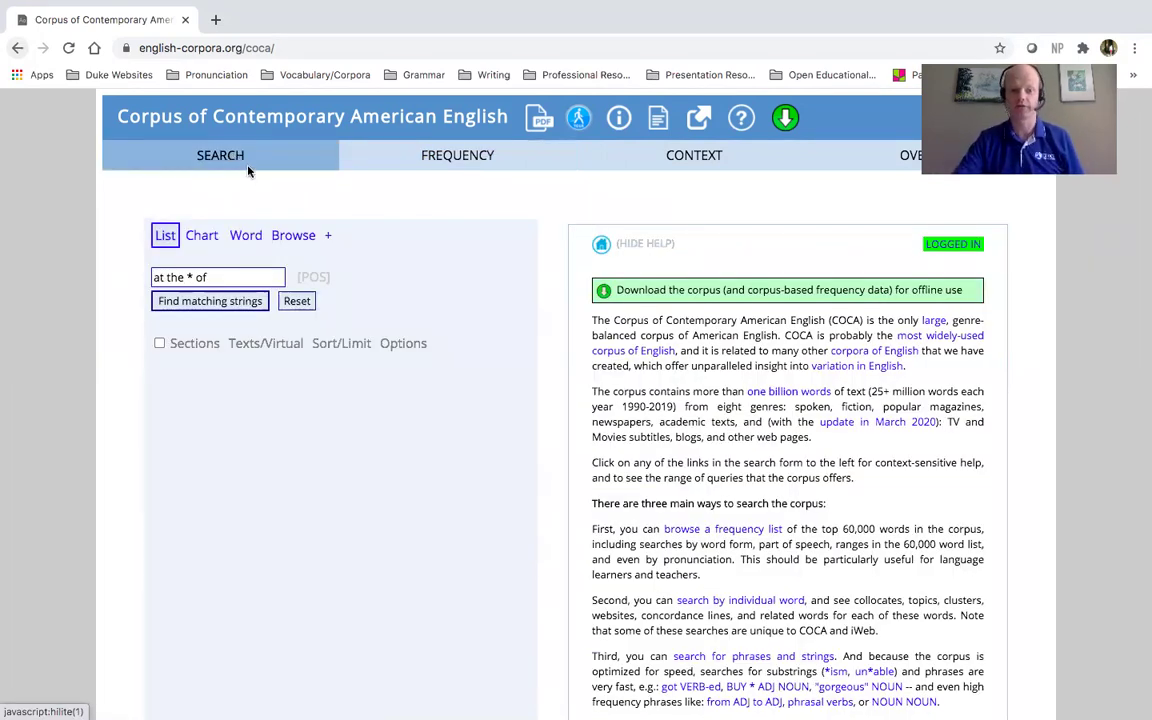
pyautogui.click(300, 301)
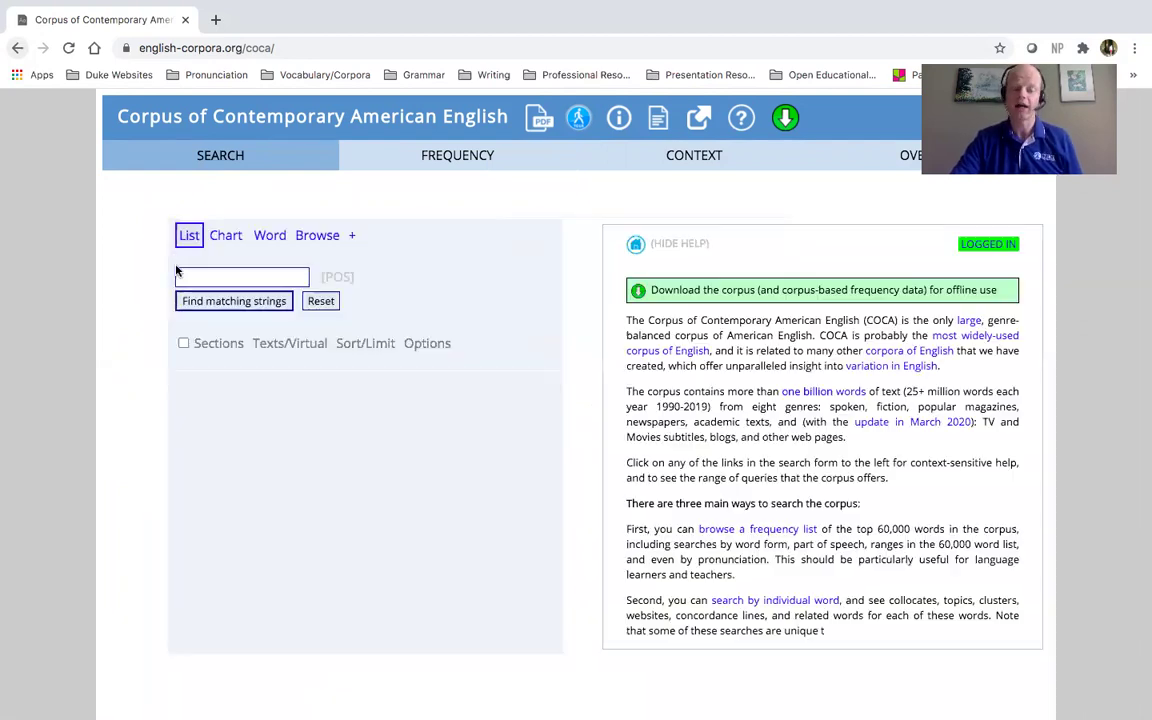
pyautogui.click(198, 275)
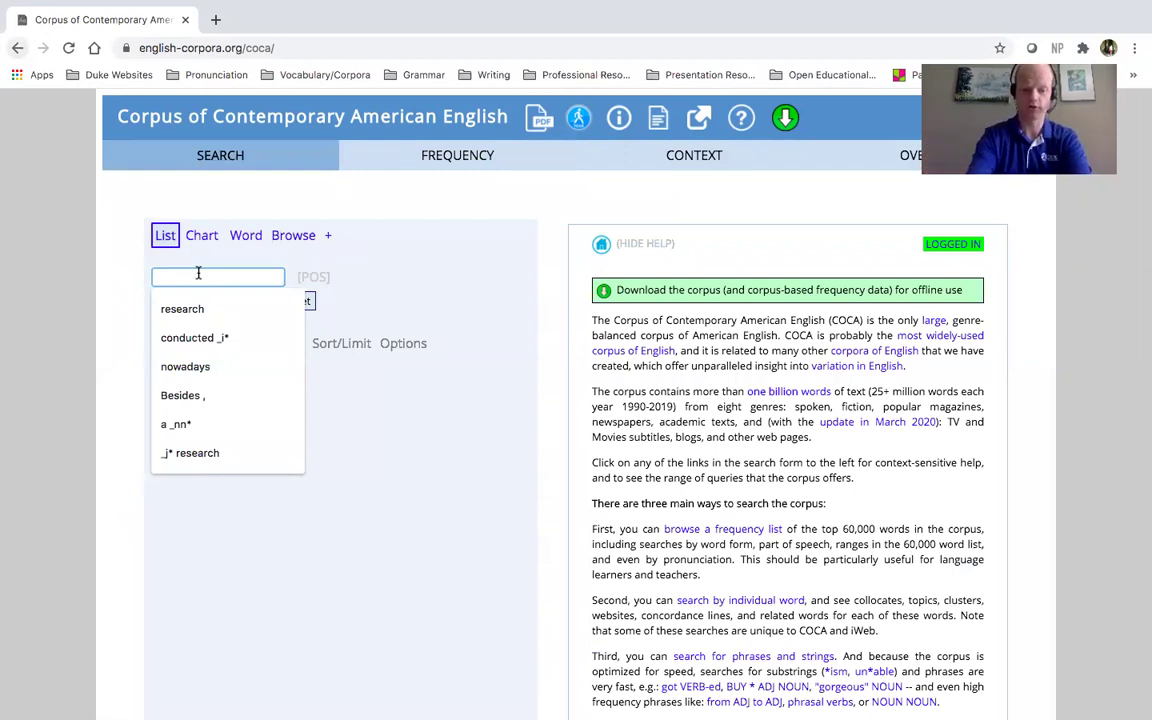
pyautogui.write('econom')
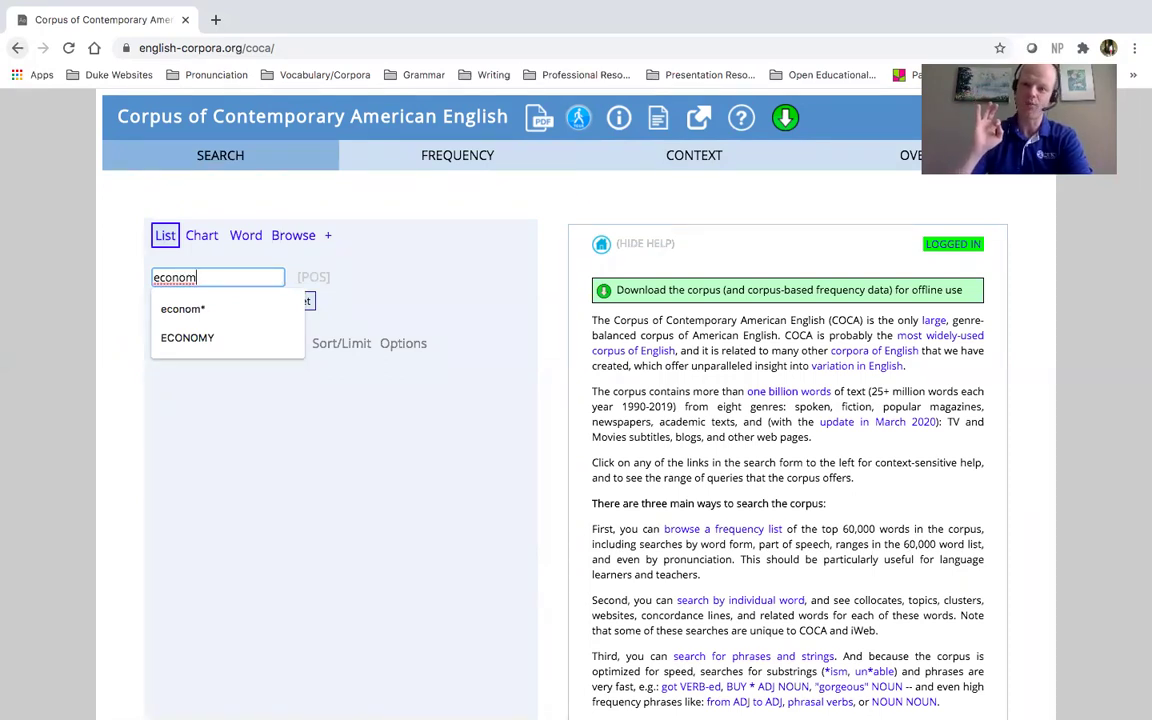
pyautogui.write('*')
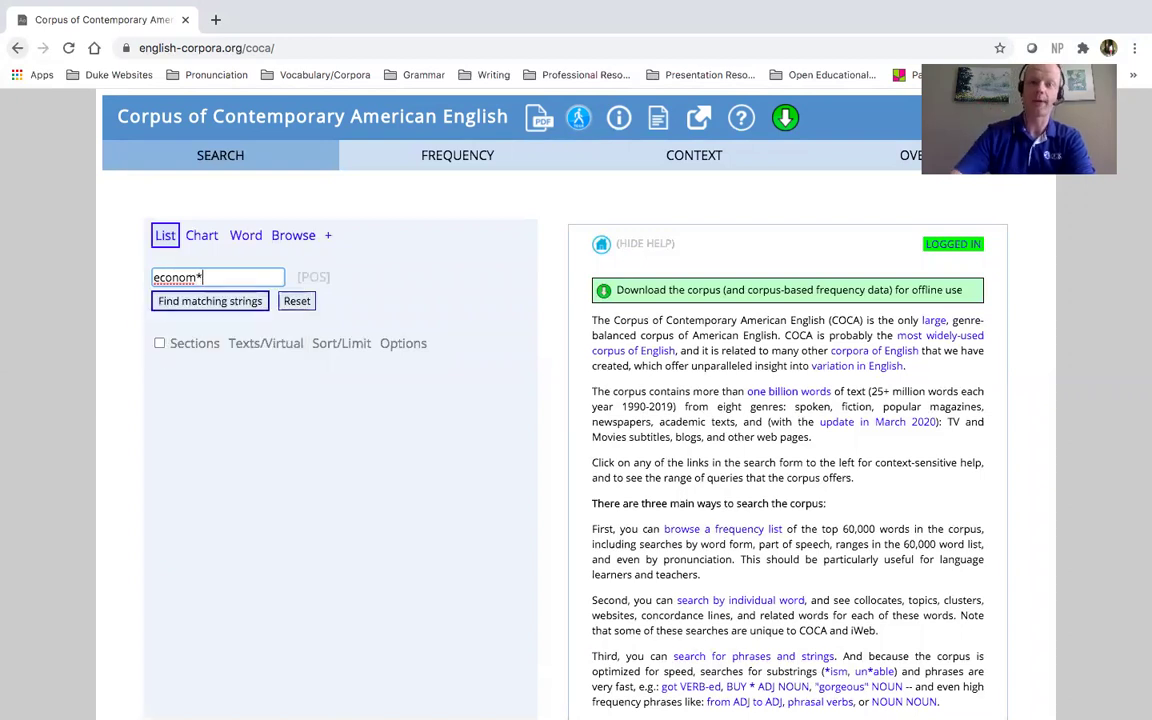
pyautogui.scroll(-1, 576, 400)
pyautogui.scroll(1, 190, 290)
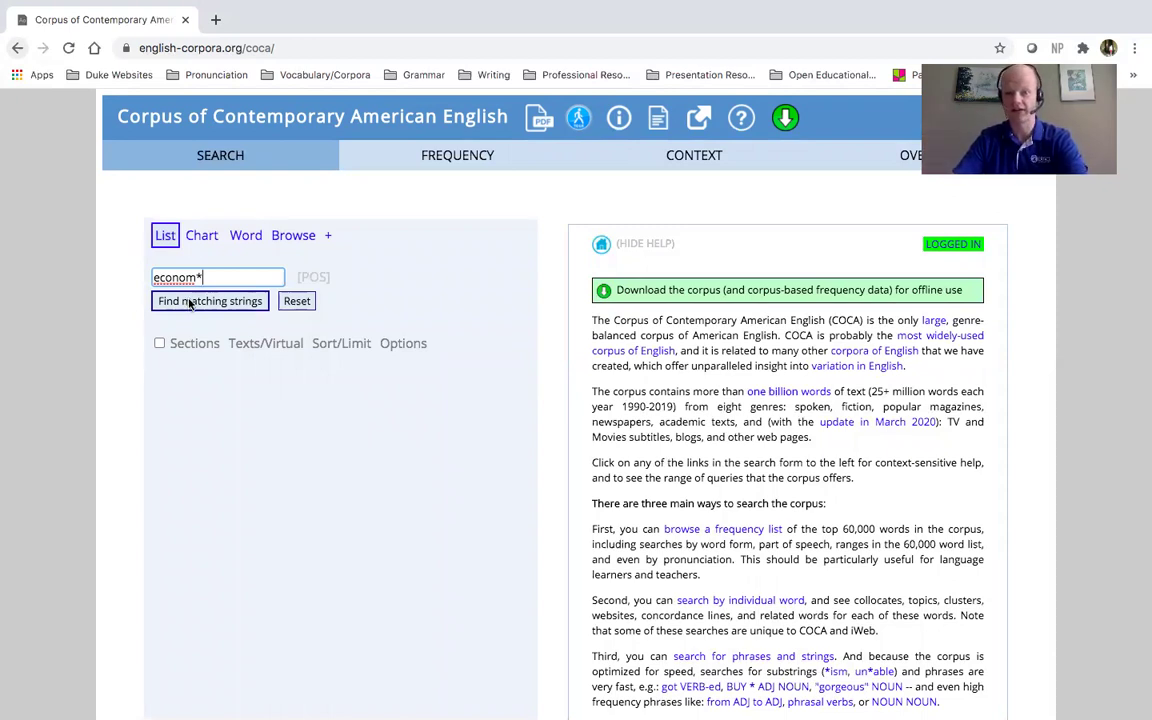
pyautogui.click(190, 302)
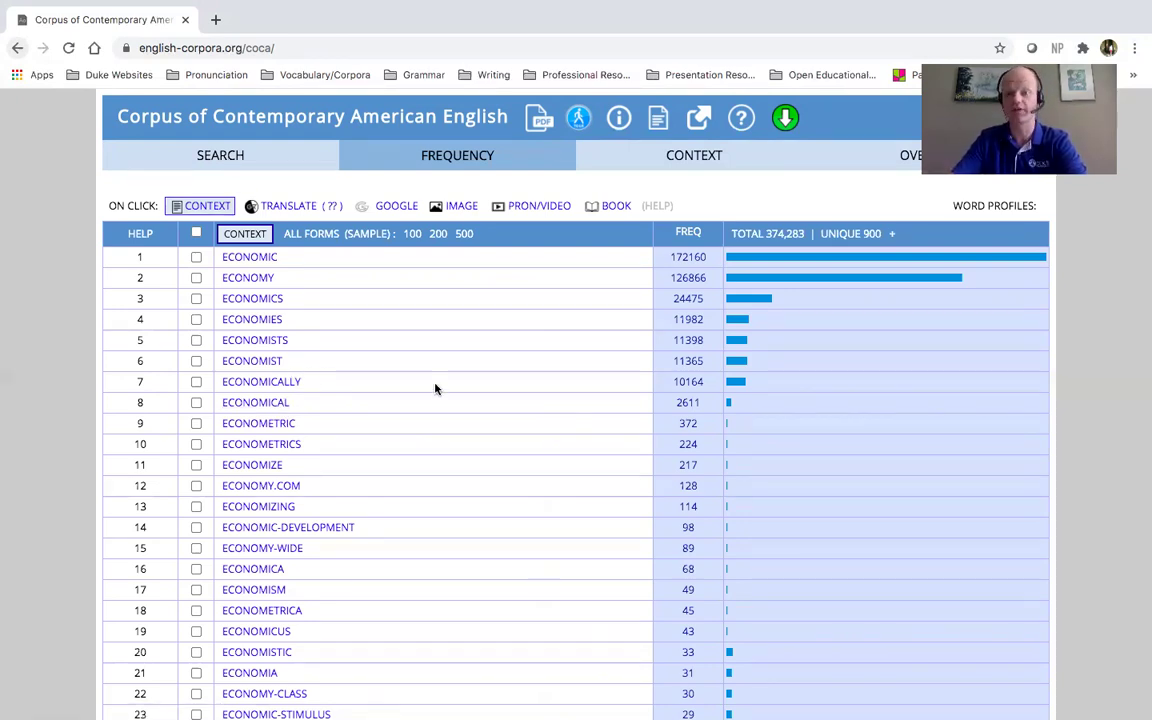
# Reset the form and search for words matching the pattern un*able.
pyautogui.click(222, 156)
pyautogui.click(296, 300)
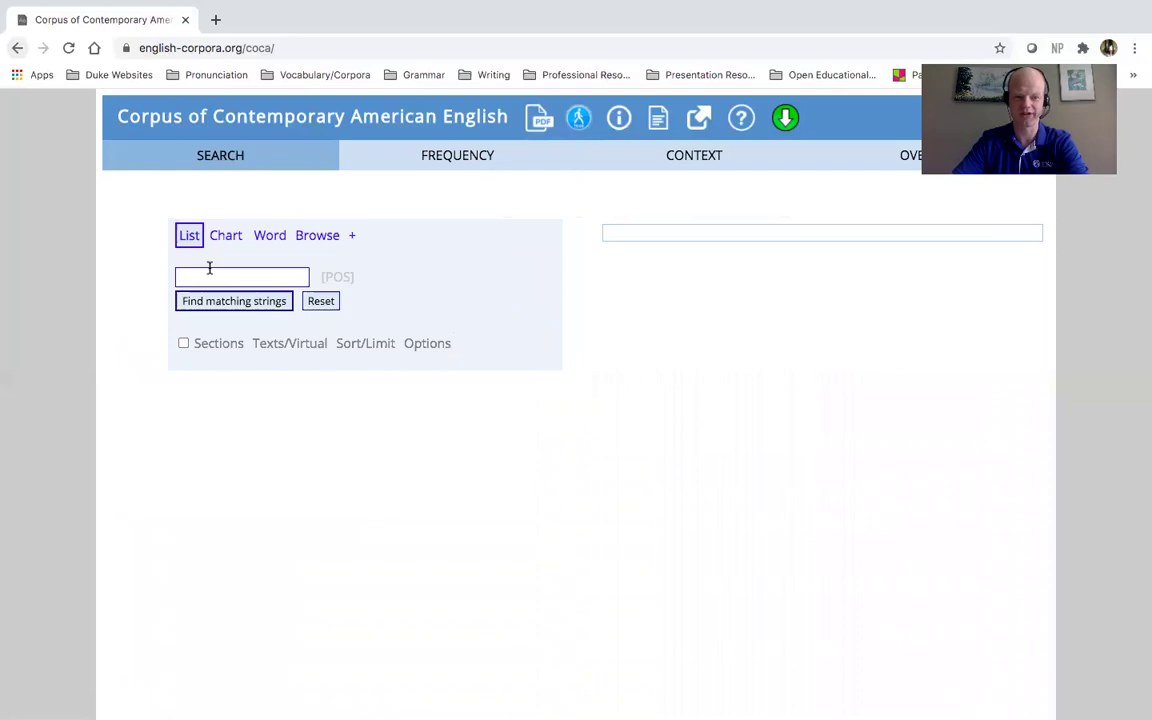
pyautogui.click(212, 275)
pyautogui.write('un')
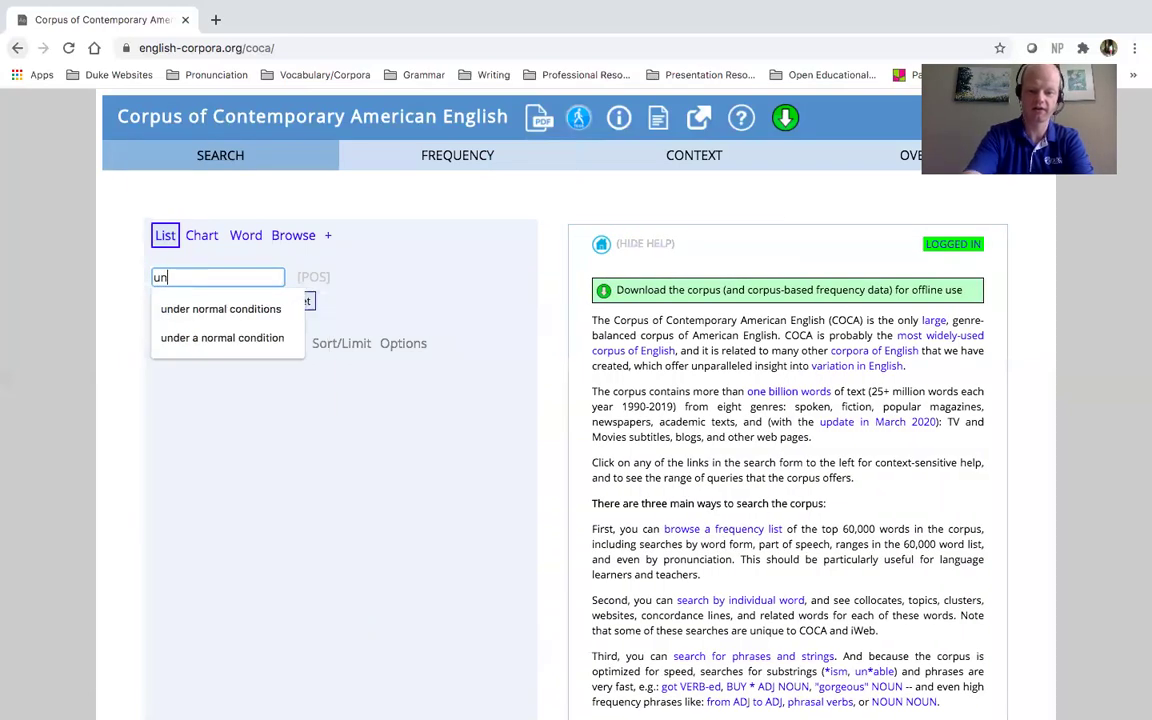
pyautogui.write('*able')
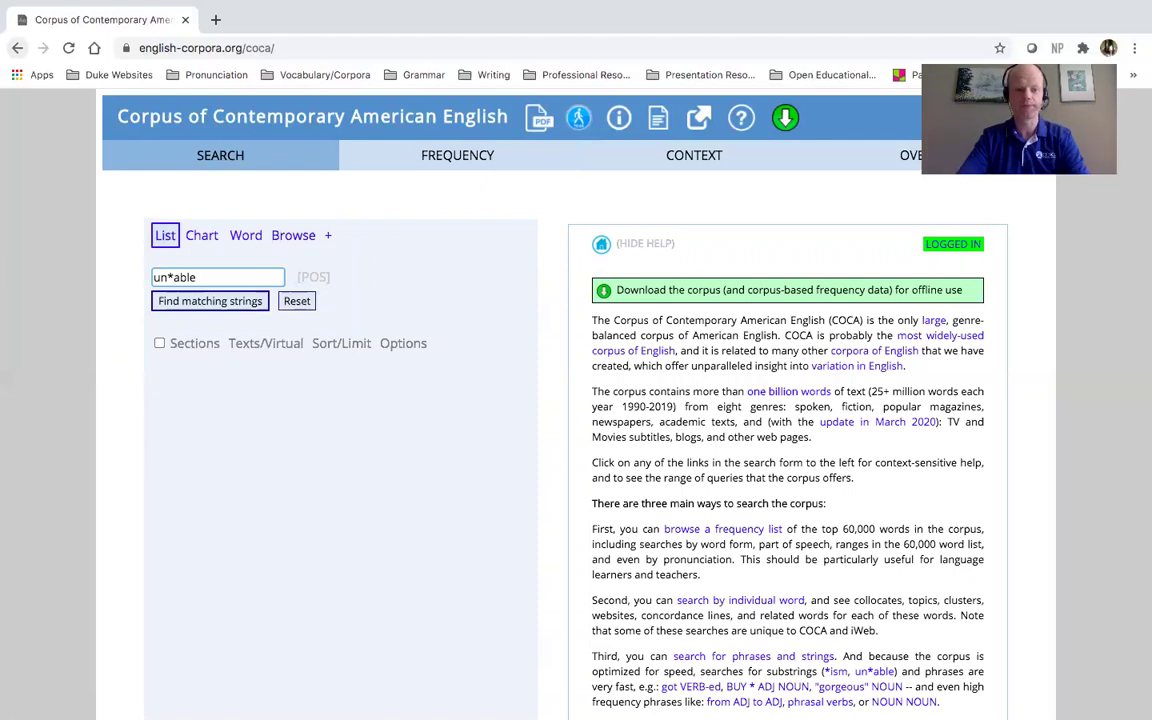
pyautogui.click(257, 310)
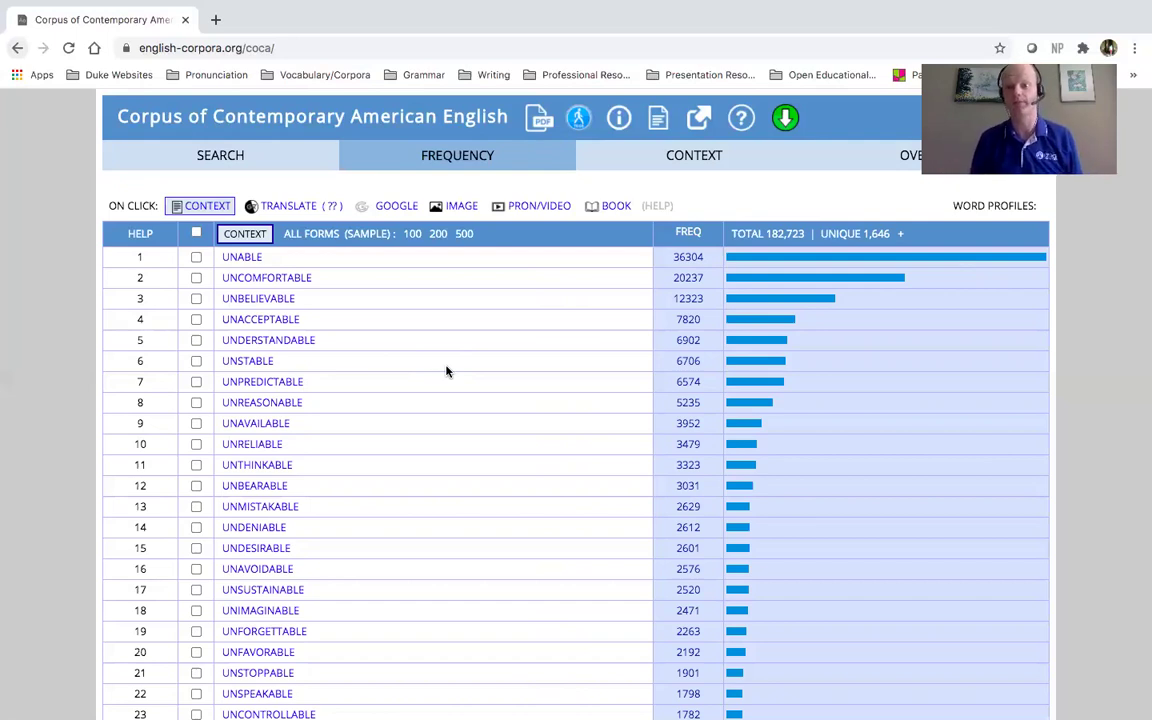
# Go from the un*able results back to the search form, keeping the query.
pyautogui.click(237, 160)
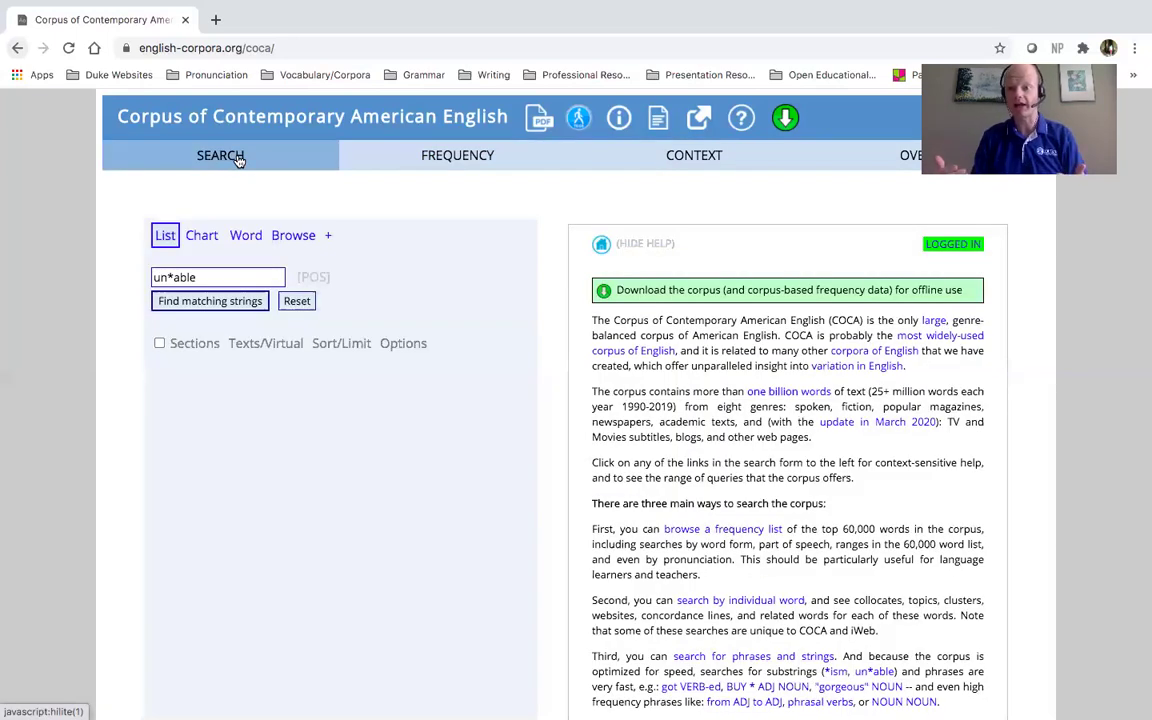